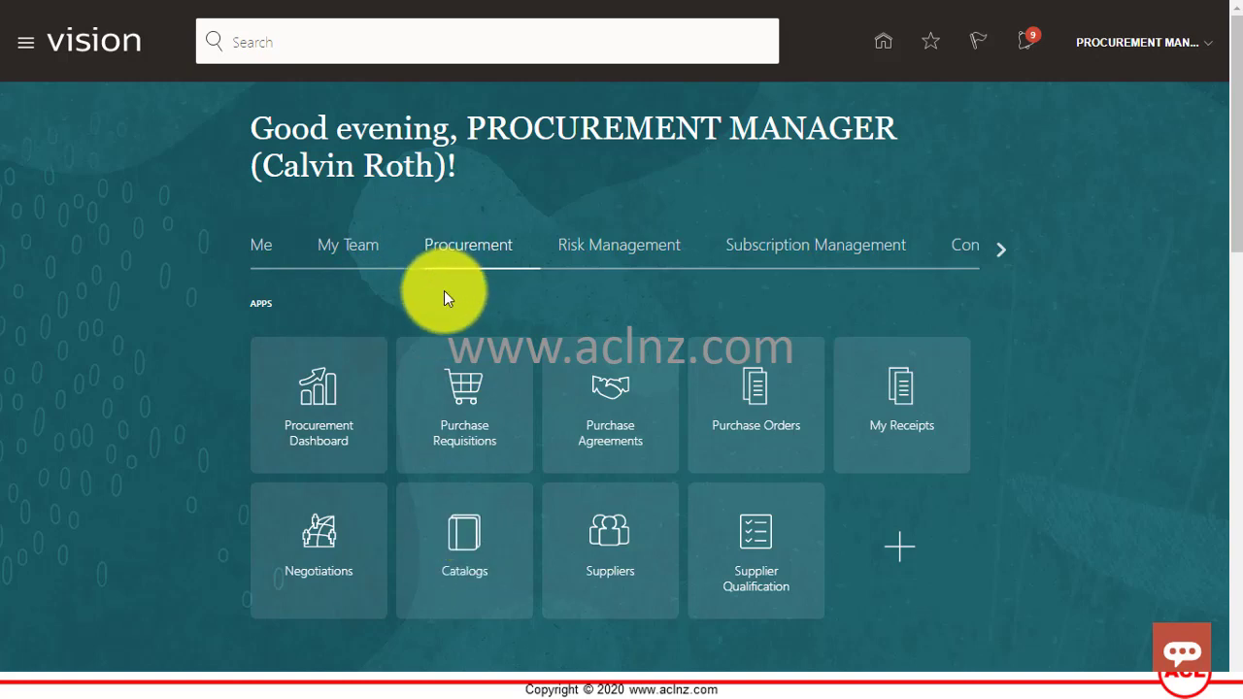
Go to the Manage Information Templates page in the Catalogs work area.
{"action": "left_click", "coordinate": [473, 545]}
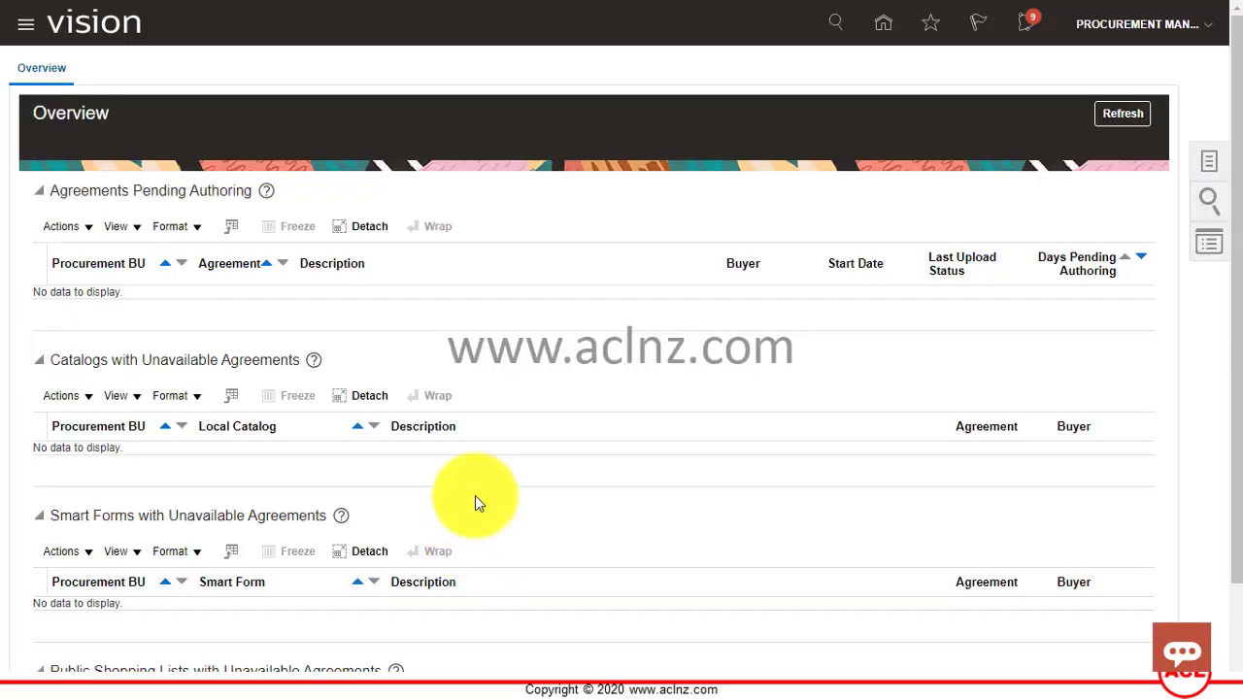
{"action": "left_click", "coordinate": [1211, 162]}
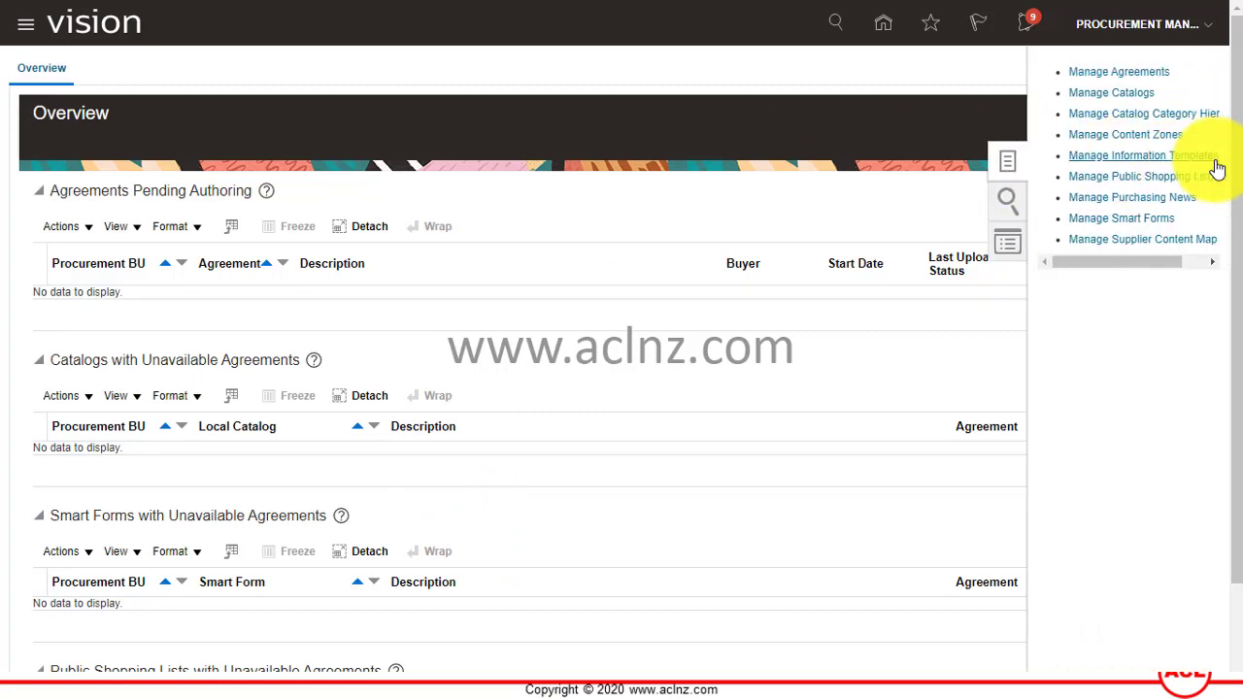
{"action": "left_click", "coordinate": [1114, 165]}
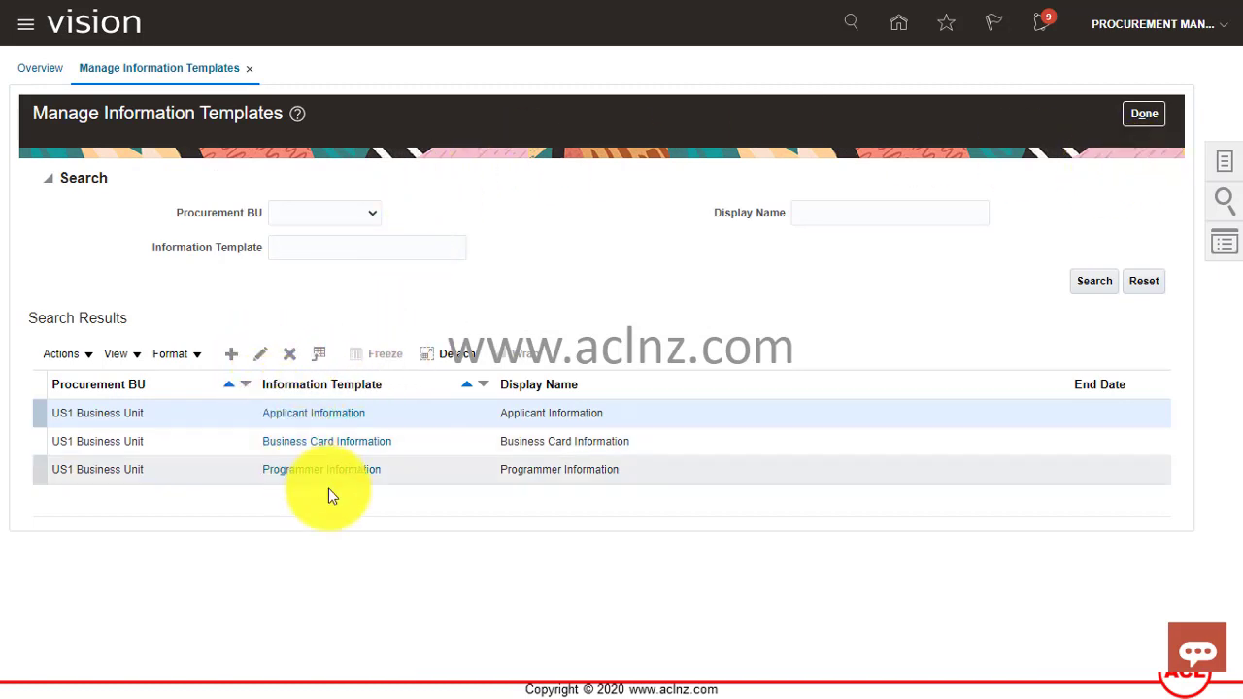
Open the Business Card Information template for editing, backing out of an accidental new template.
{"action": "left_click", "coordinate": [431, 443]}
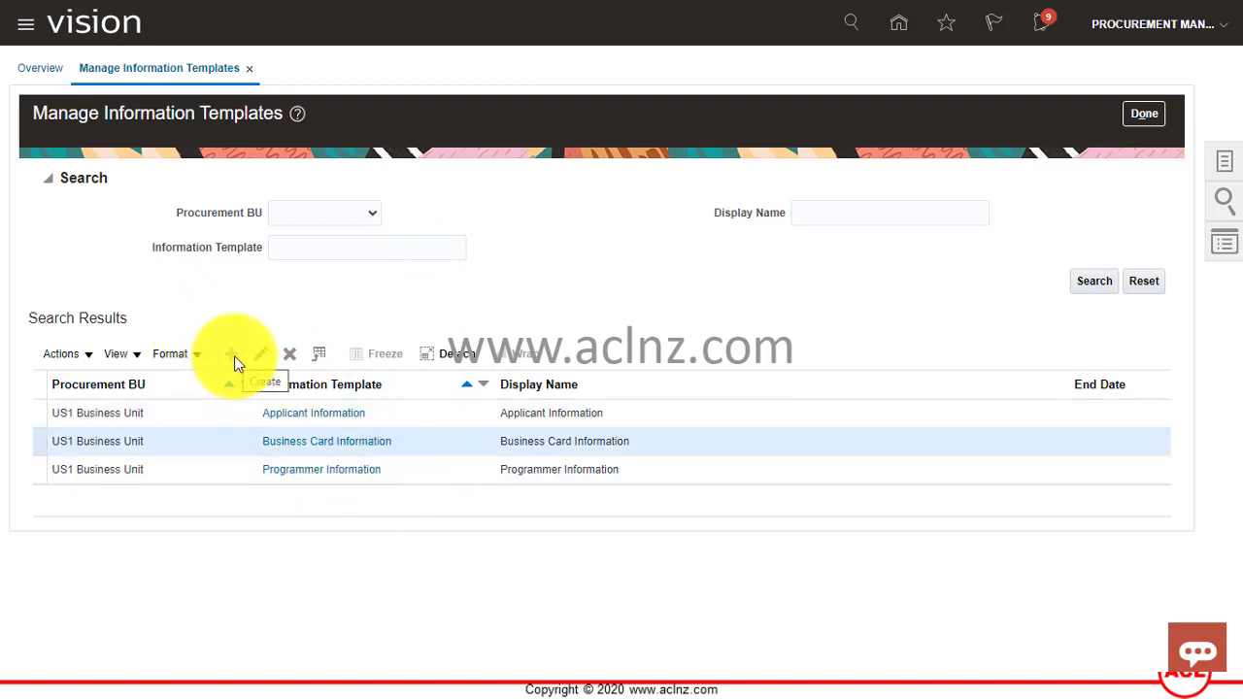
{"action": "left_click", "coordinate": [234, 355]}
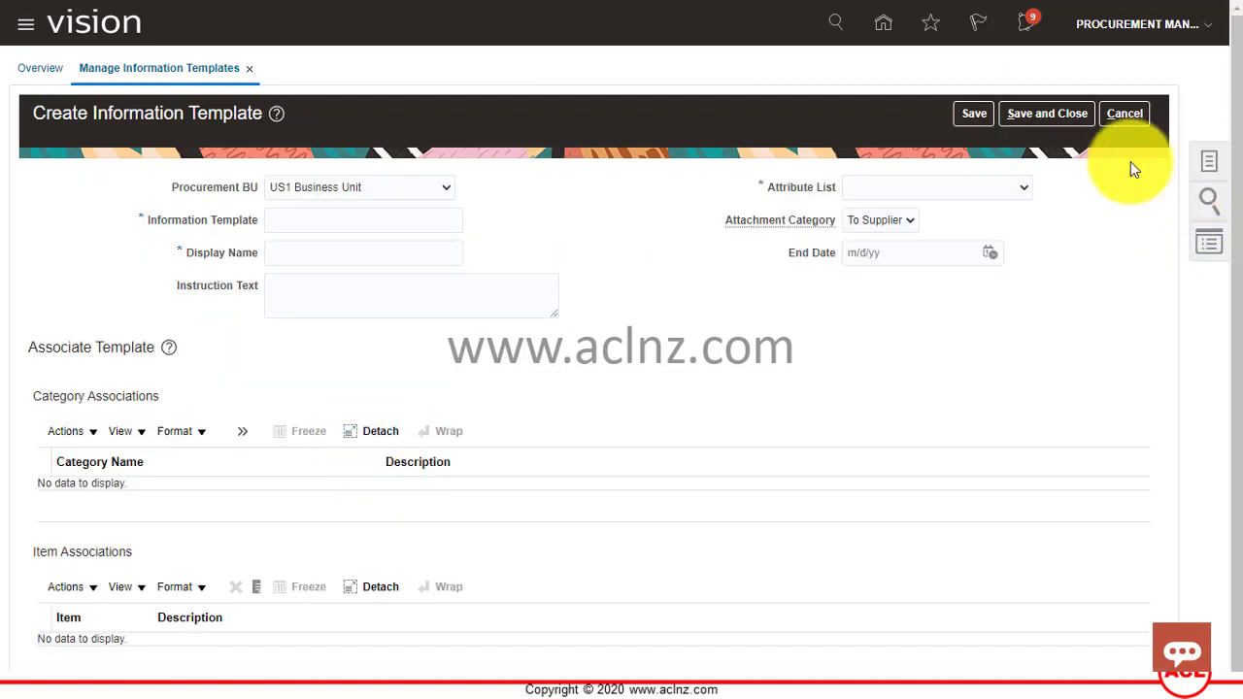
{"action": "left_click", "coordinate": [1125, 116]}
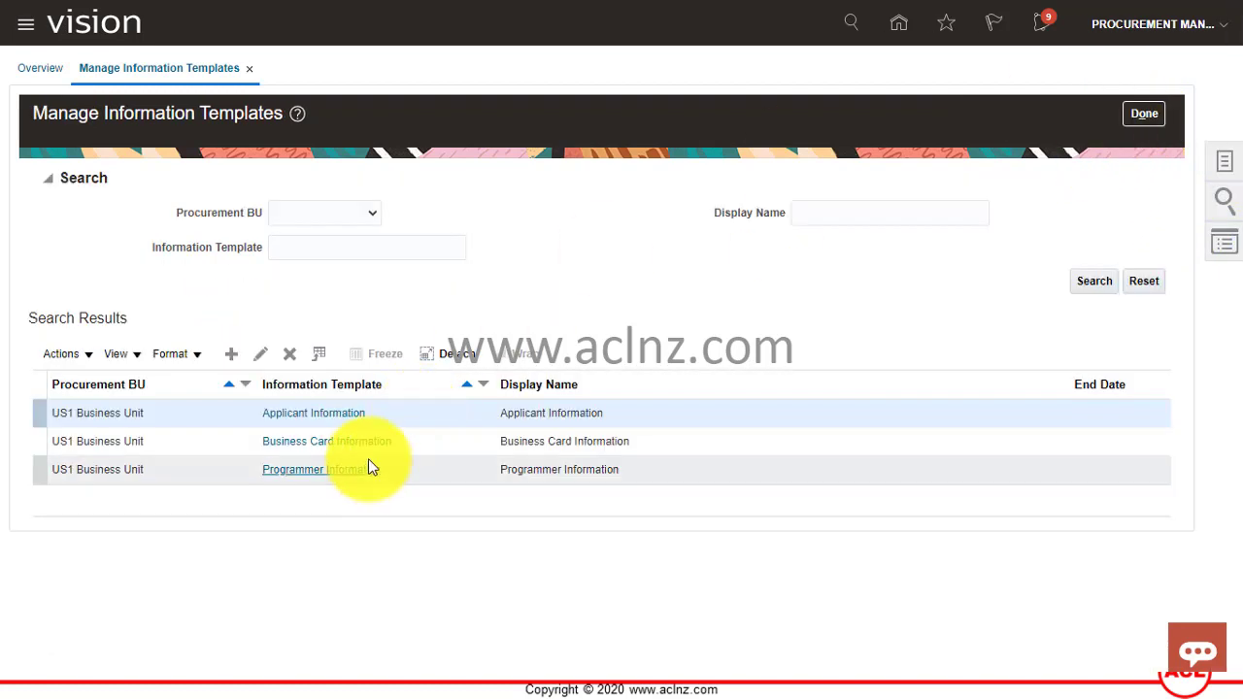
{"action": "left_click", "coordinate": [222, 440]}
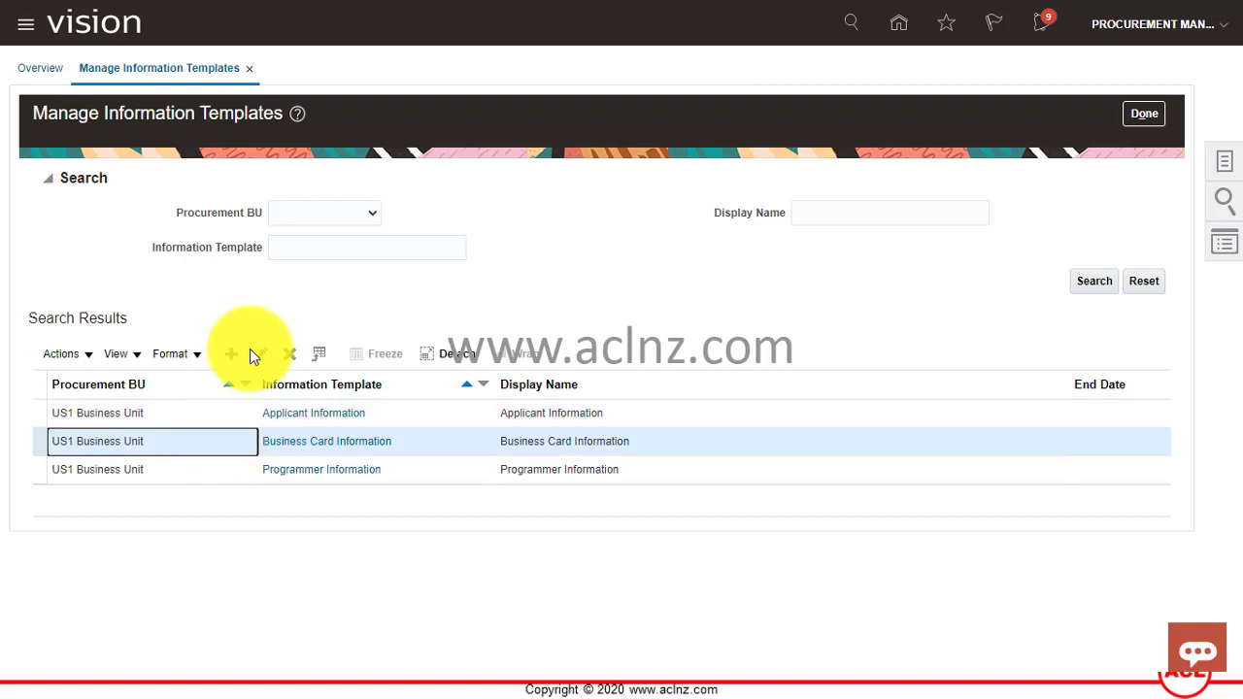
{"action": "left_click", "coordinate": [259, 355]}
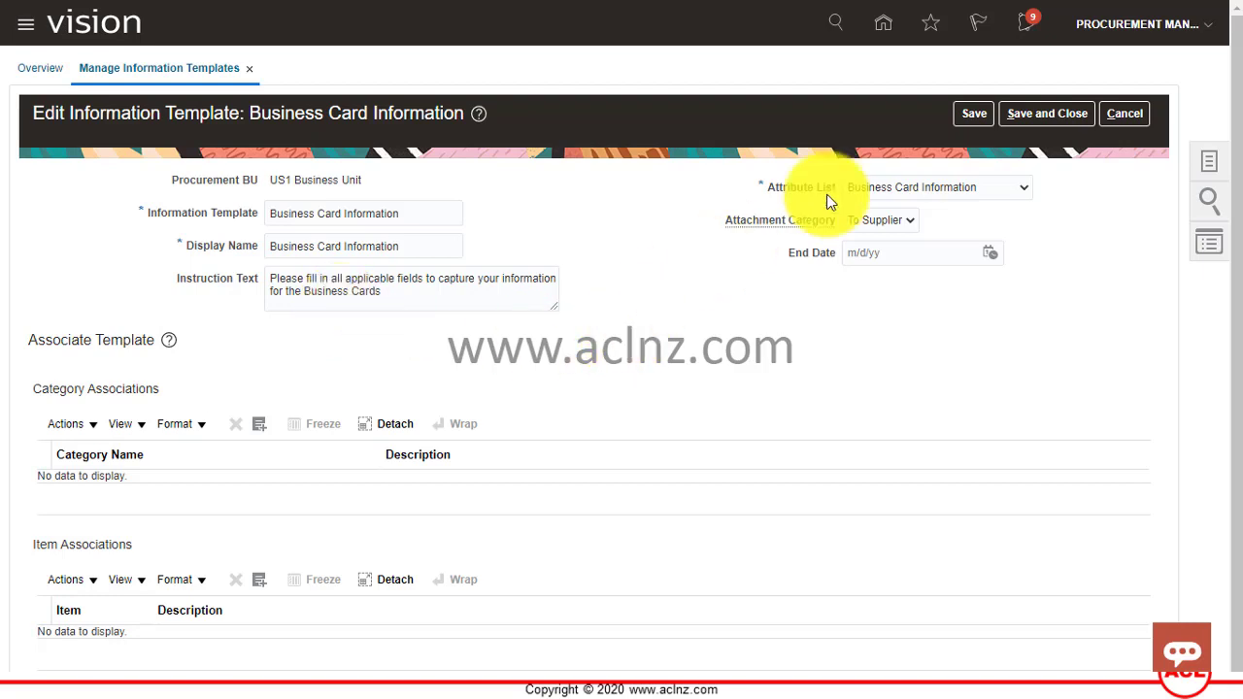
Review the Attribute List options, keep Business Card Information, and cancel the edit unsaved.
{"action": "left_click", "coordinate": [940, 194]}
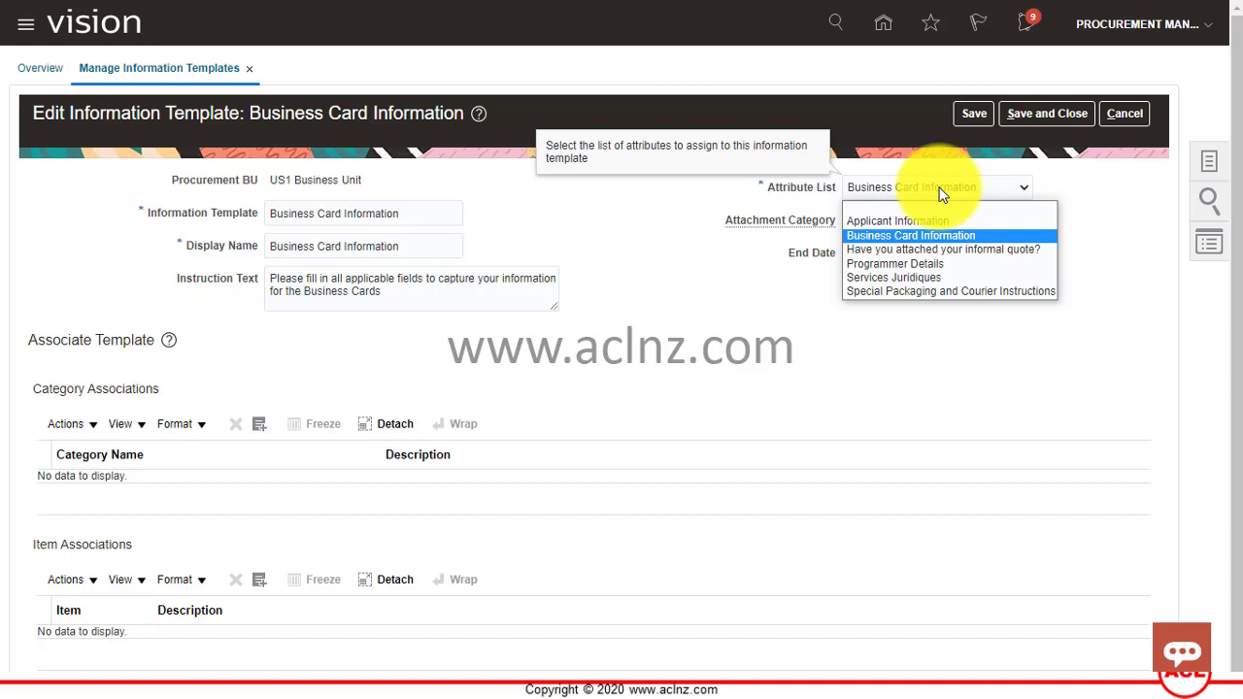
{"action": "left_click", "coordinate": [682, 356]}
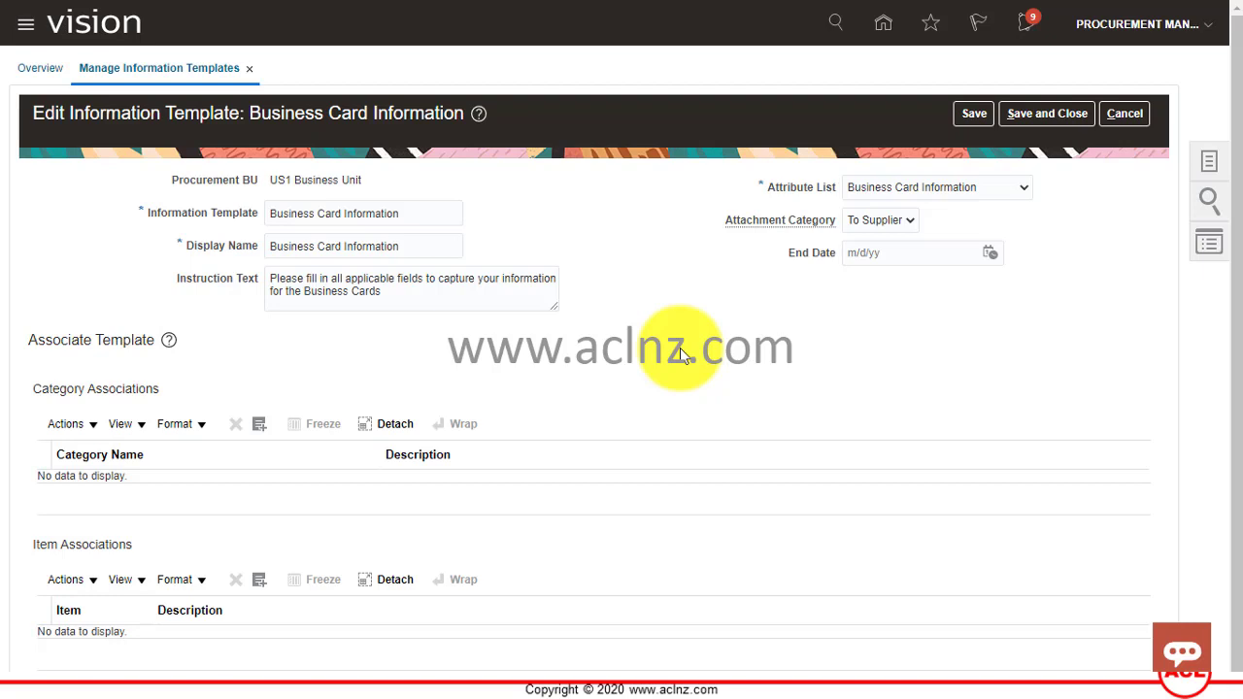
{"action": "left_click", "coordinate": [947, 186]}
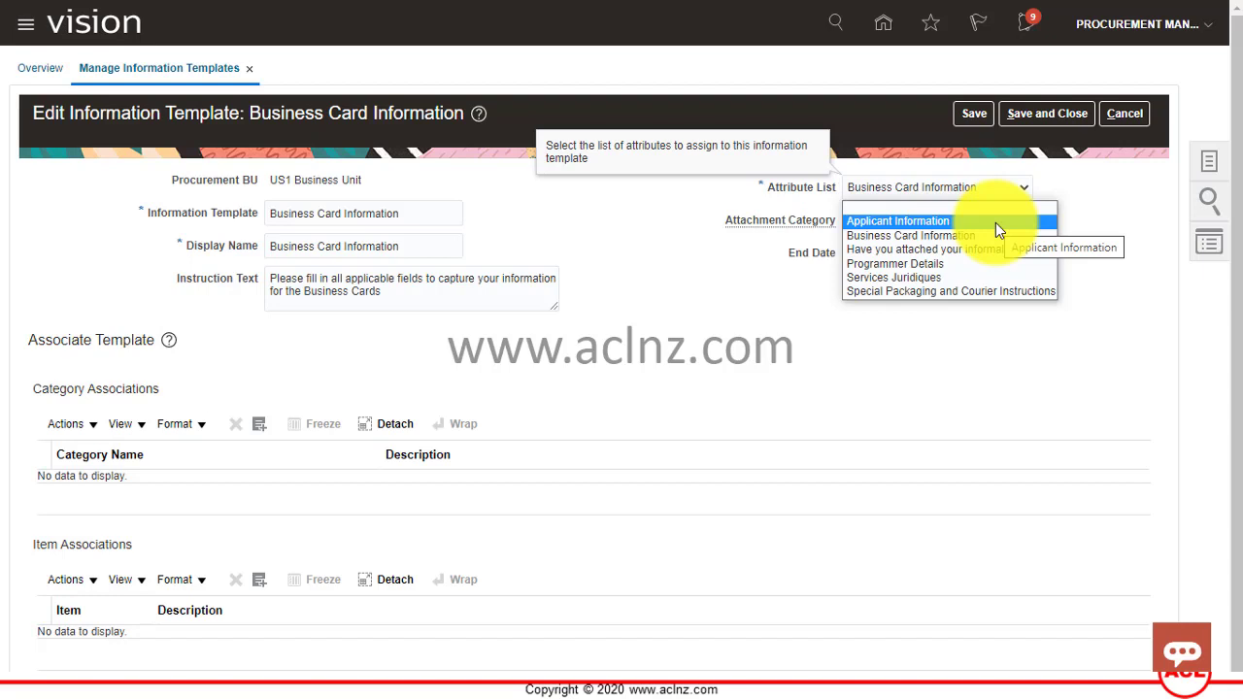
{"action": "left_click", "coordinate": [1113, 245]}
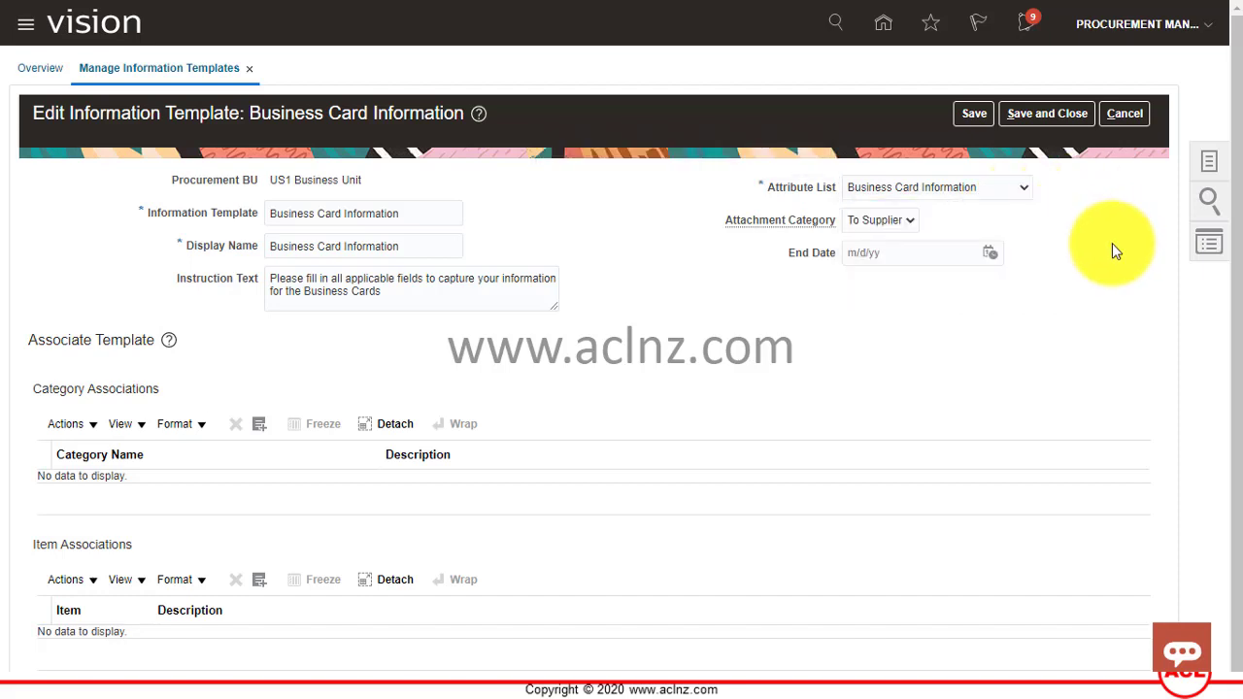
{"action": "left_click", "coordinate": [1121, 122]}
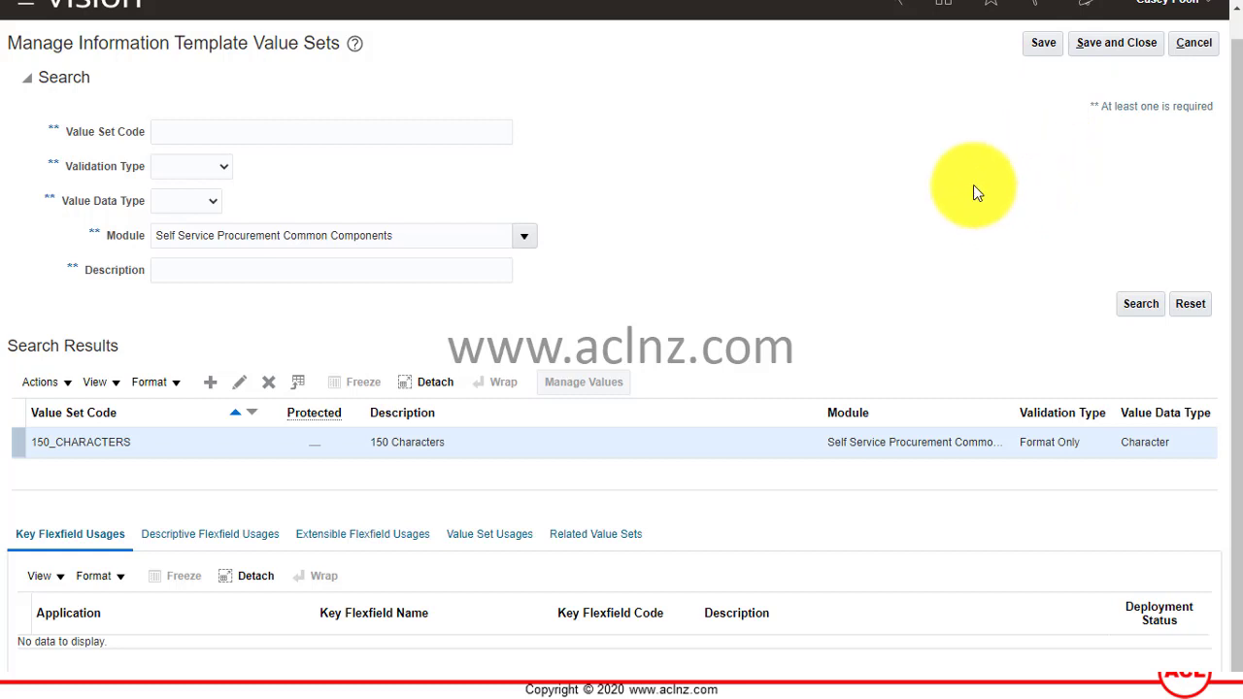
Cancel out of Manage Information Template Value Sets back to Setup: Procurement.
{"action": "left_click", "coordinate": [1206, 50]}
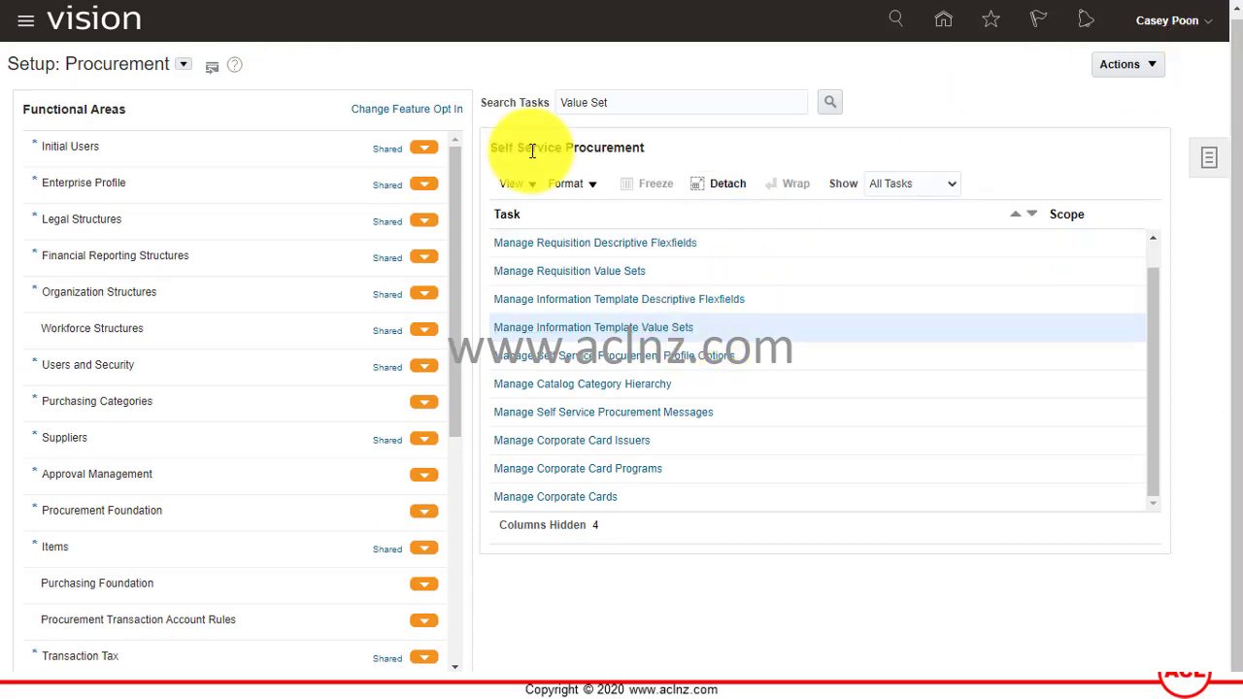
Search tasks for 'Manage Information Template Descriptive Flexfields' and open that task.
{"action": "left_click_drag", "start_coordinate": [638, 104], "coordinate": [559, 104]}
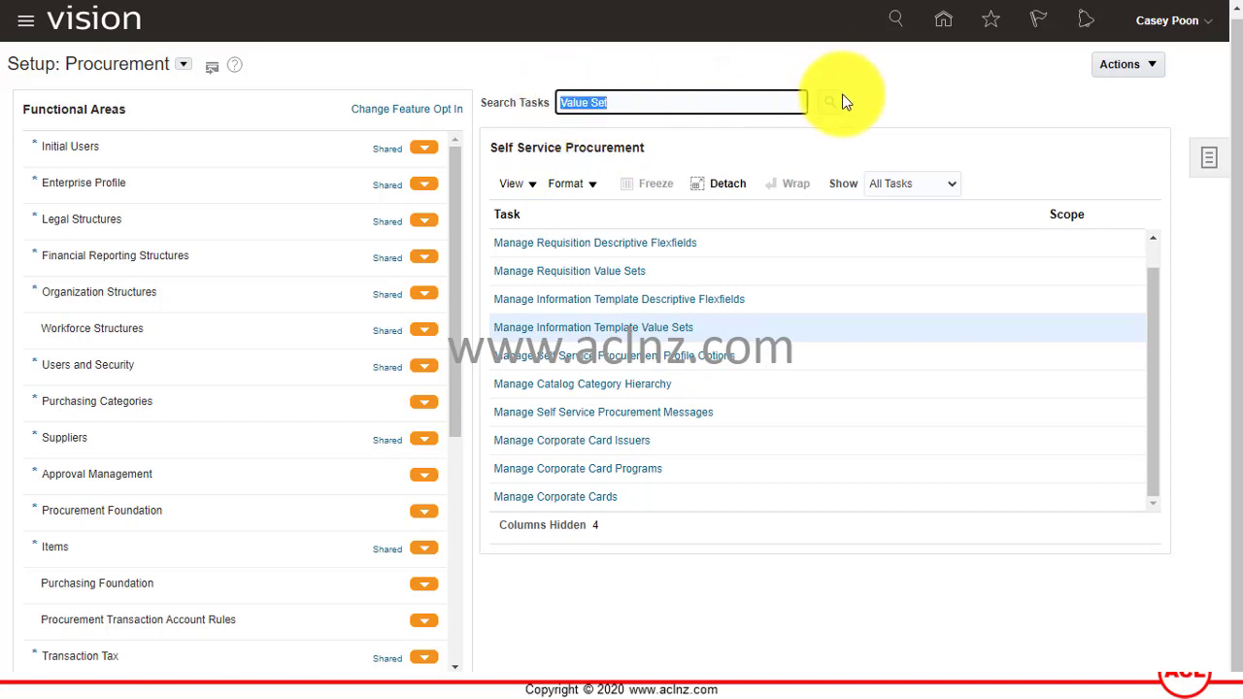
{"action": "type", "text": "Manage Information Template Descriptive Flexfields"}
{"action": "key", "text": "Home"}
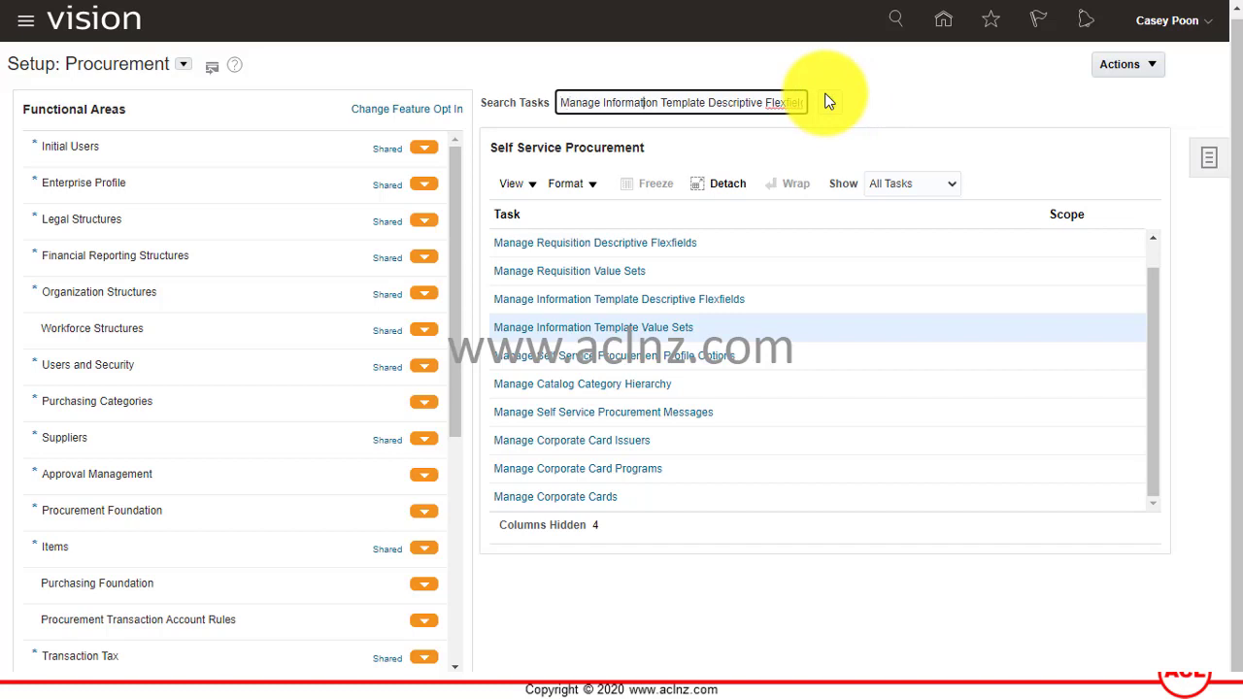
{"action": "key", "text": "End"}
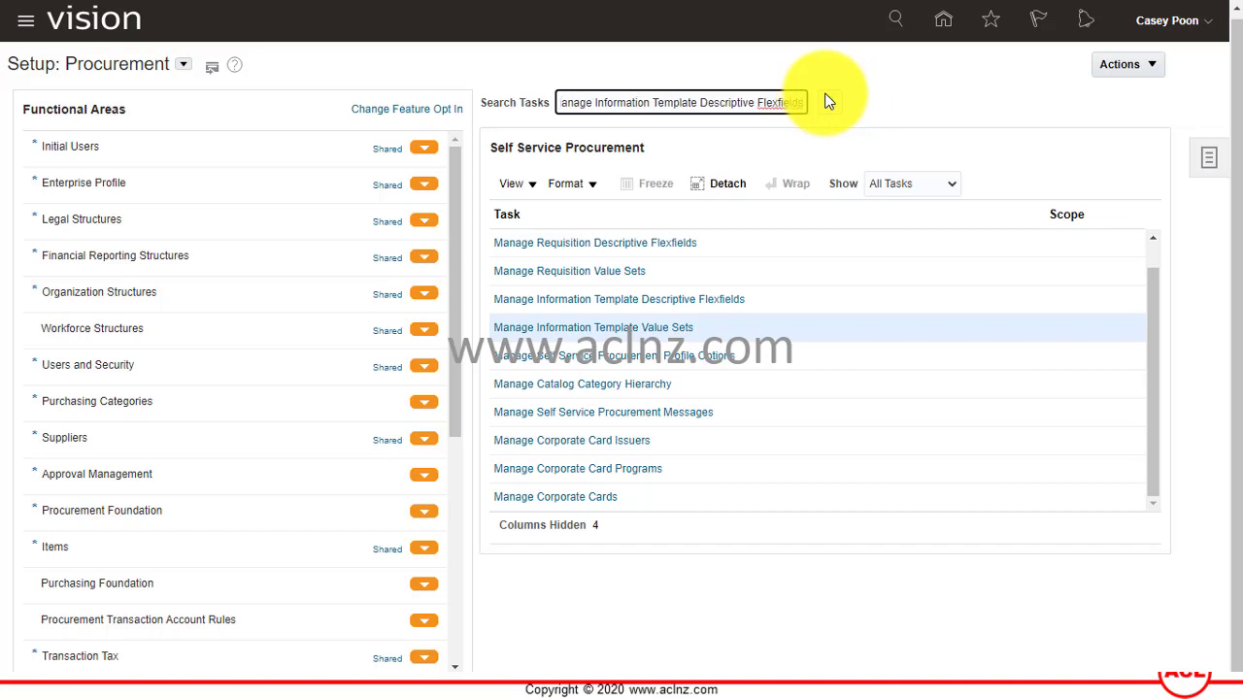
{"action": "left_click", "coordinate": [831, 105]}
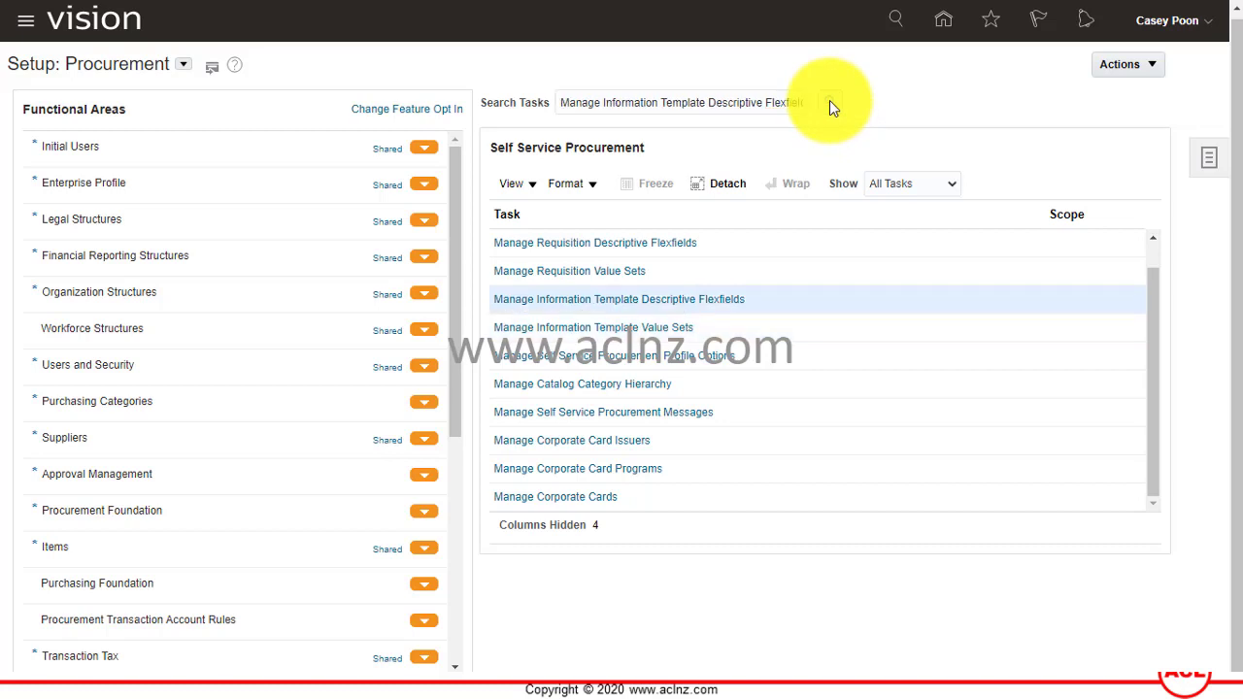
{"action": "left_click", "coordinate": [650, 309]}
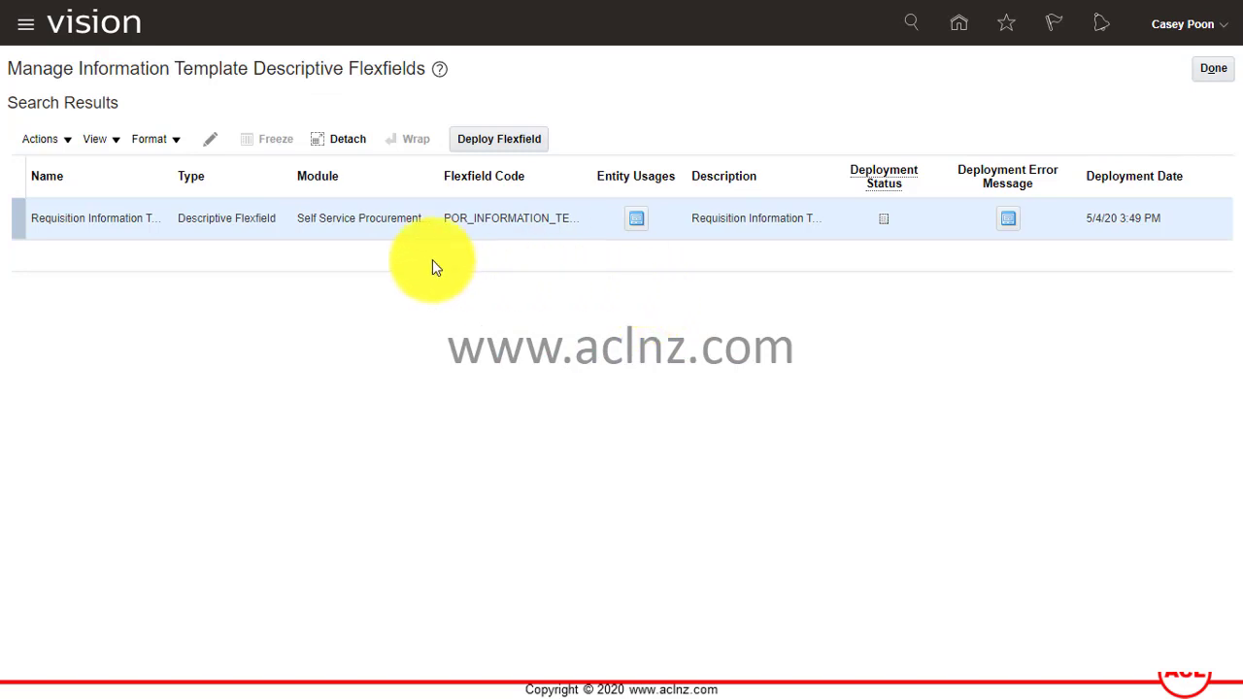
{"action": "left_click", "coordinate": [452, 223]}
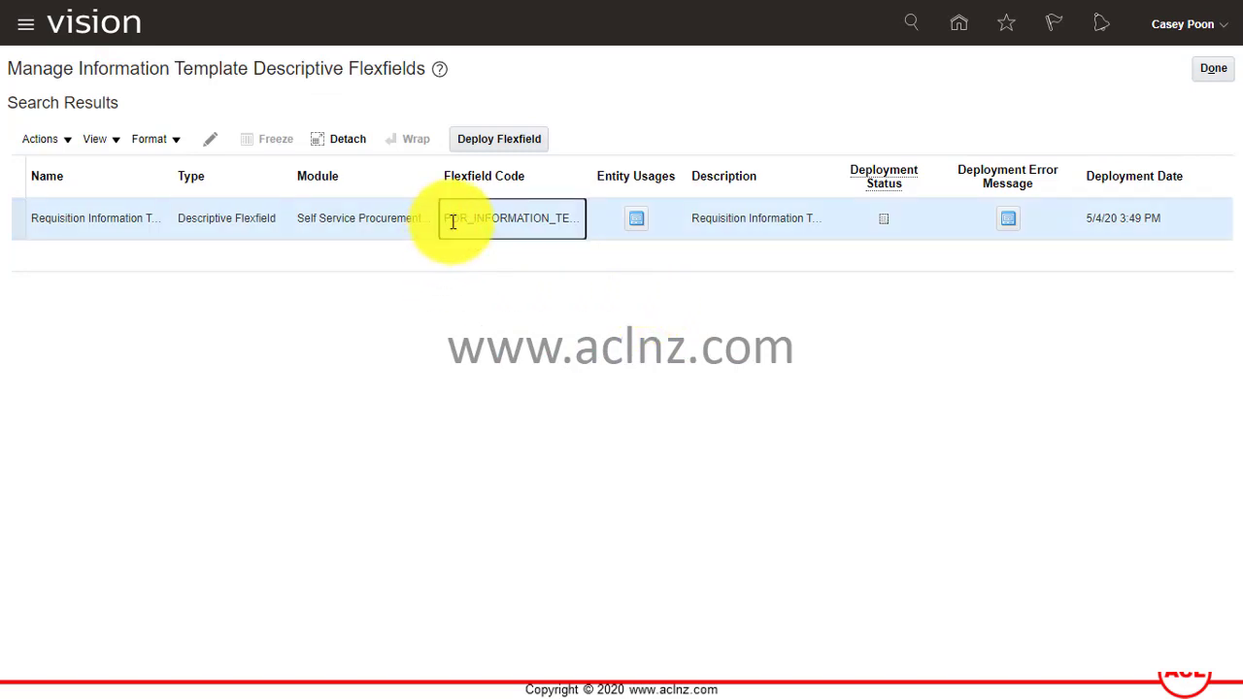
{"action": "left_click", "coordinate": [213, 144]}
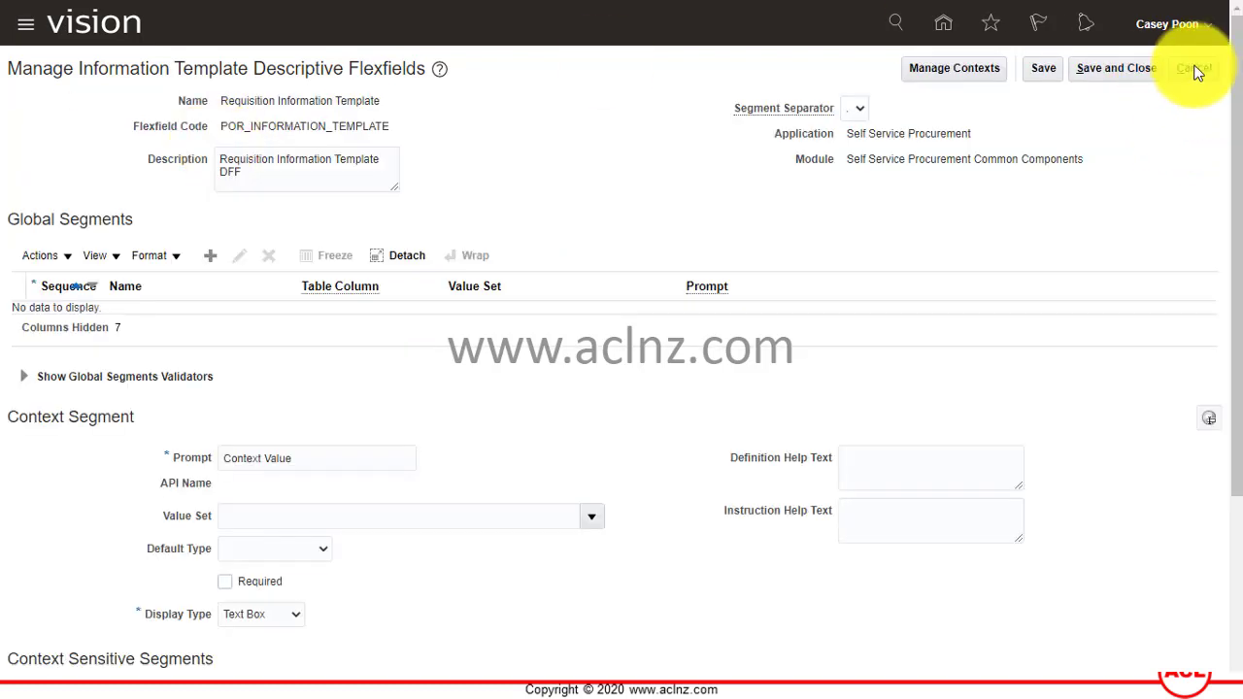
{"action": "left_click", "coordinate": [1194, 70]}
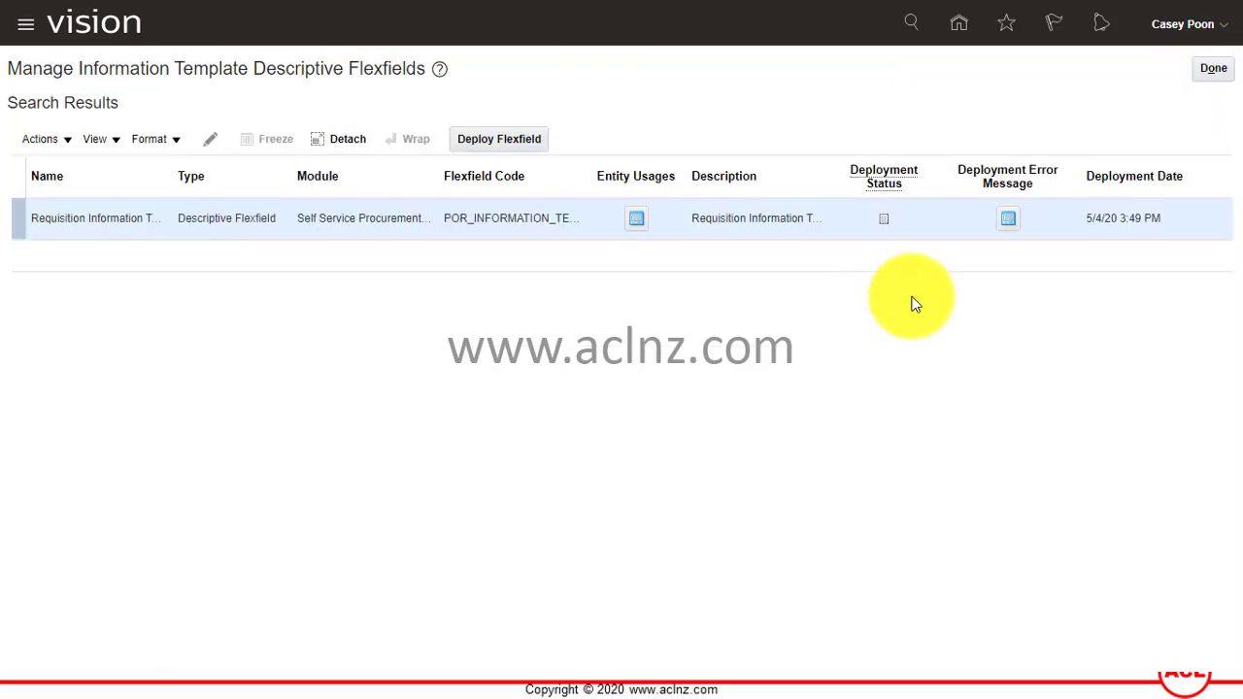
{"action": "mouse_move", "coordinate": [884, 222]}
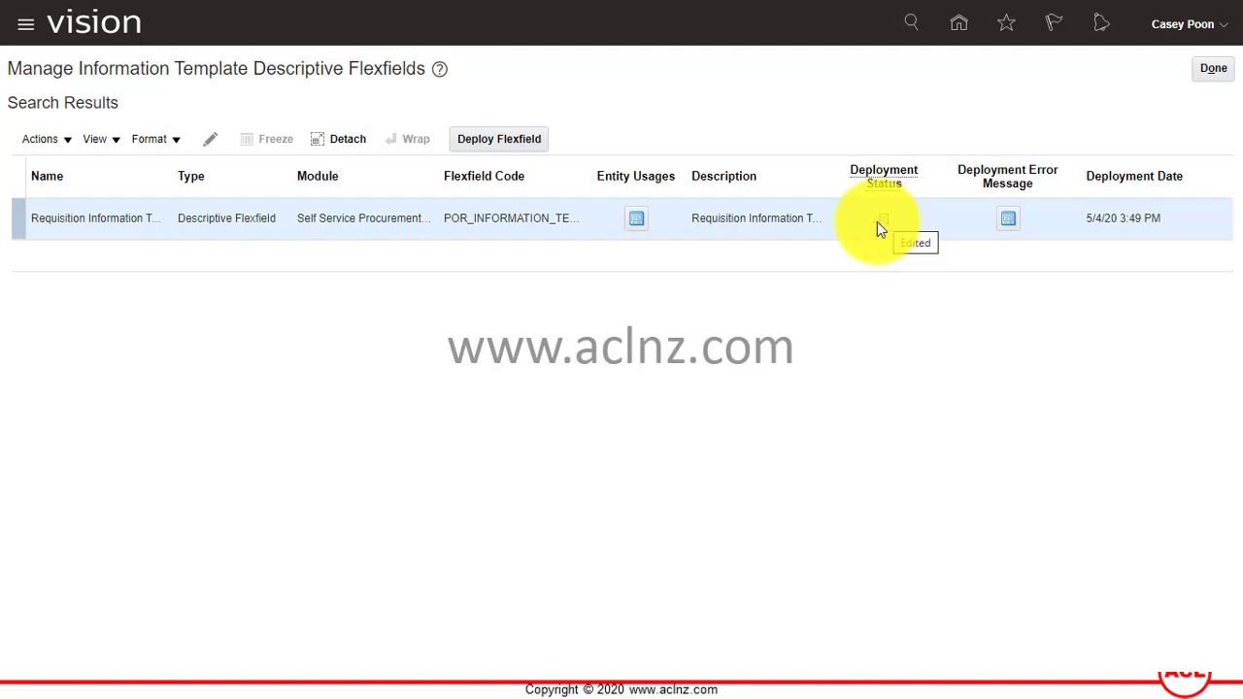
{"action": "left_click", "coordinate": [210, 141]}
{"action": "left_click", "coordinate": [211, 141]}
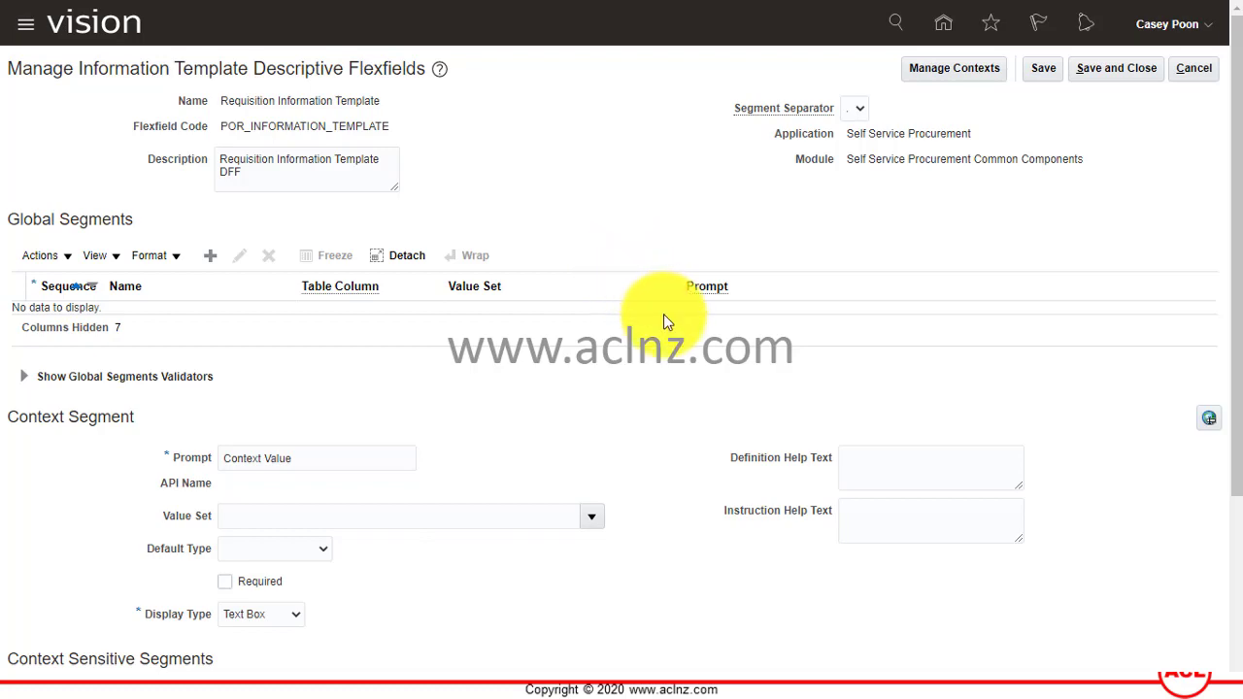
{"action": "scroll", "coordinate": [663, 312], "scroll_direction": "down", "scroll_amount": 2}
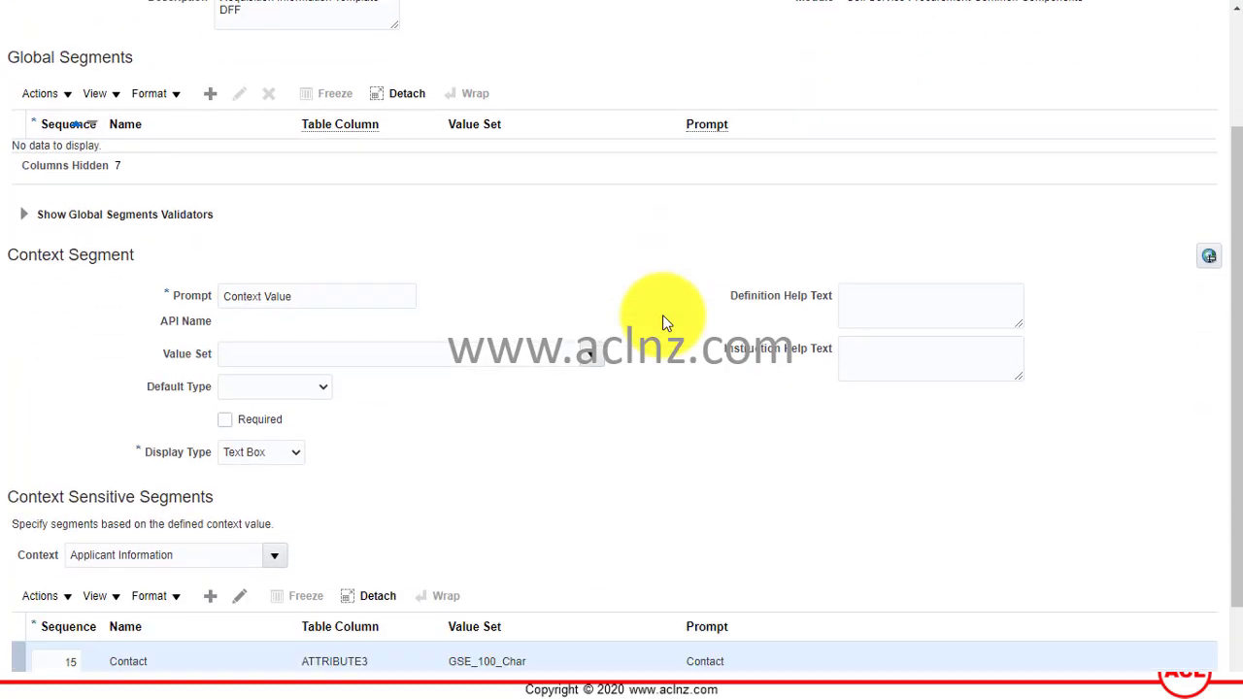
{"action": "scroll", "coordinate": [662, 321], "scroll_direction": "down", "scroll_amount": 1}
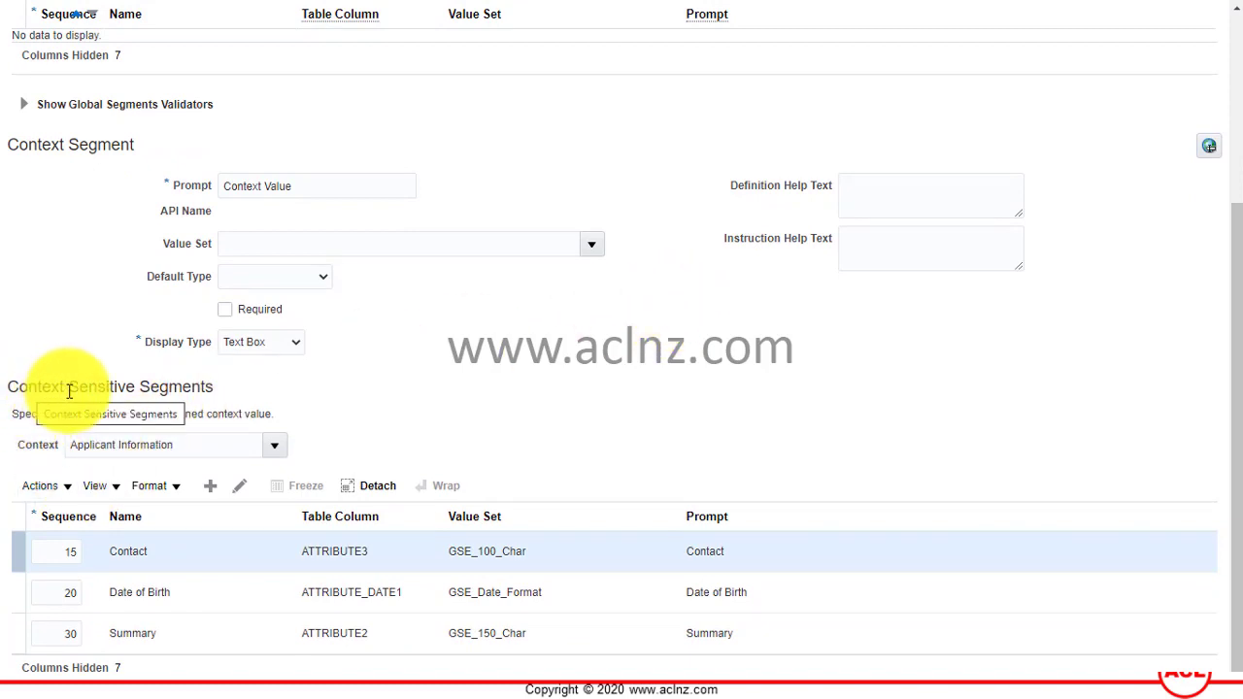
{"action": "left_click", "coordinate": [276, 445]}
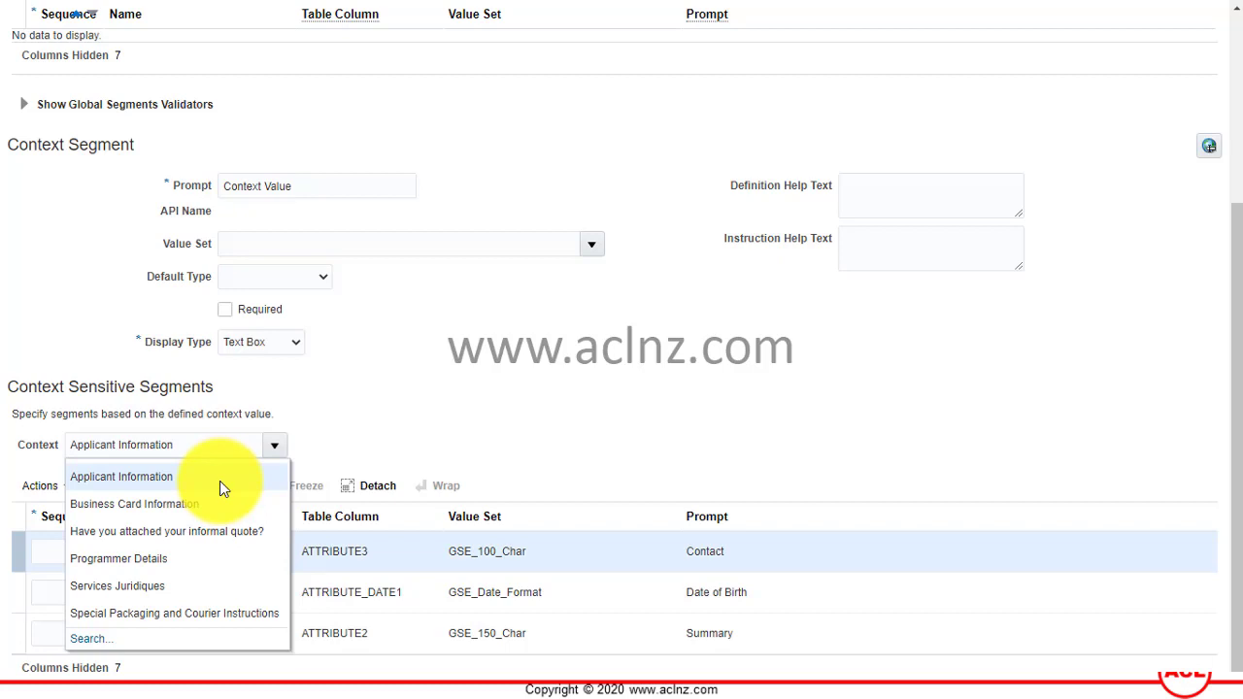
{"action": "left_click", "coordinate": [378, 425]}
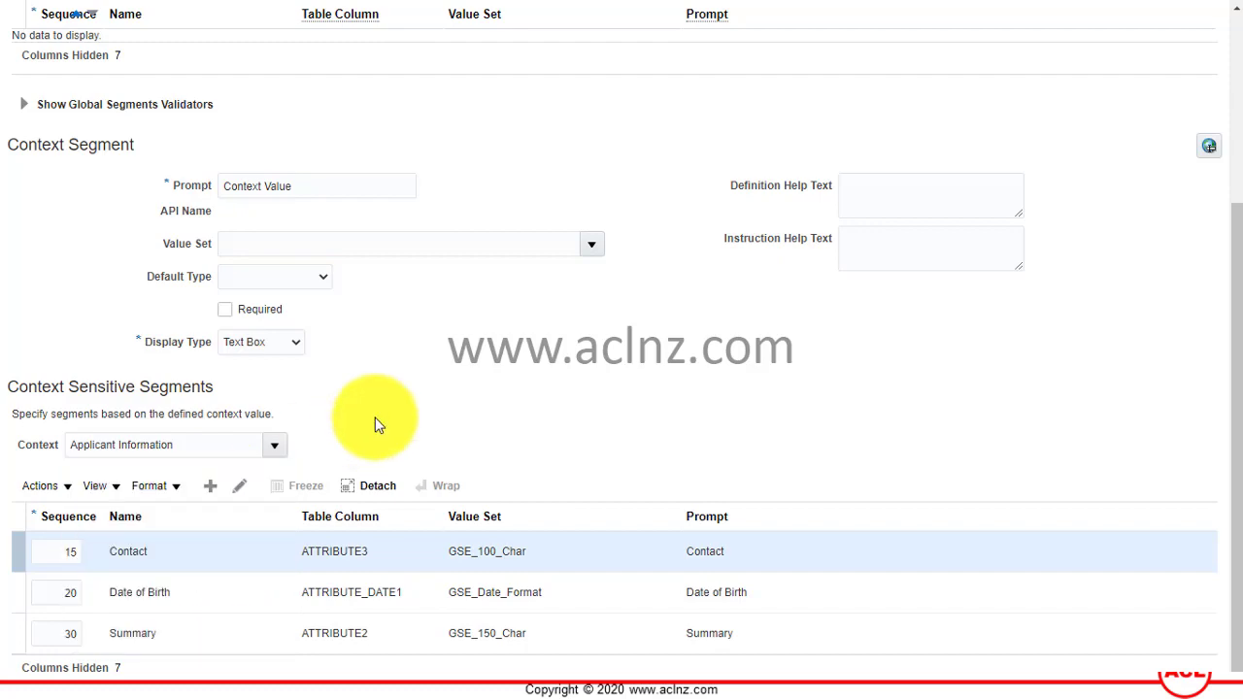
{"action": "scroll", "coordinate": [948, 354], "scroll_direction": "up", "scroll_amount": 5}
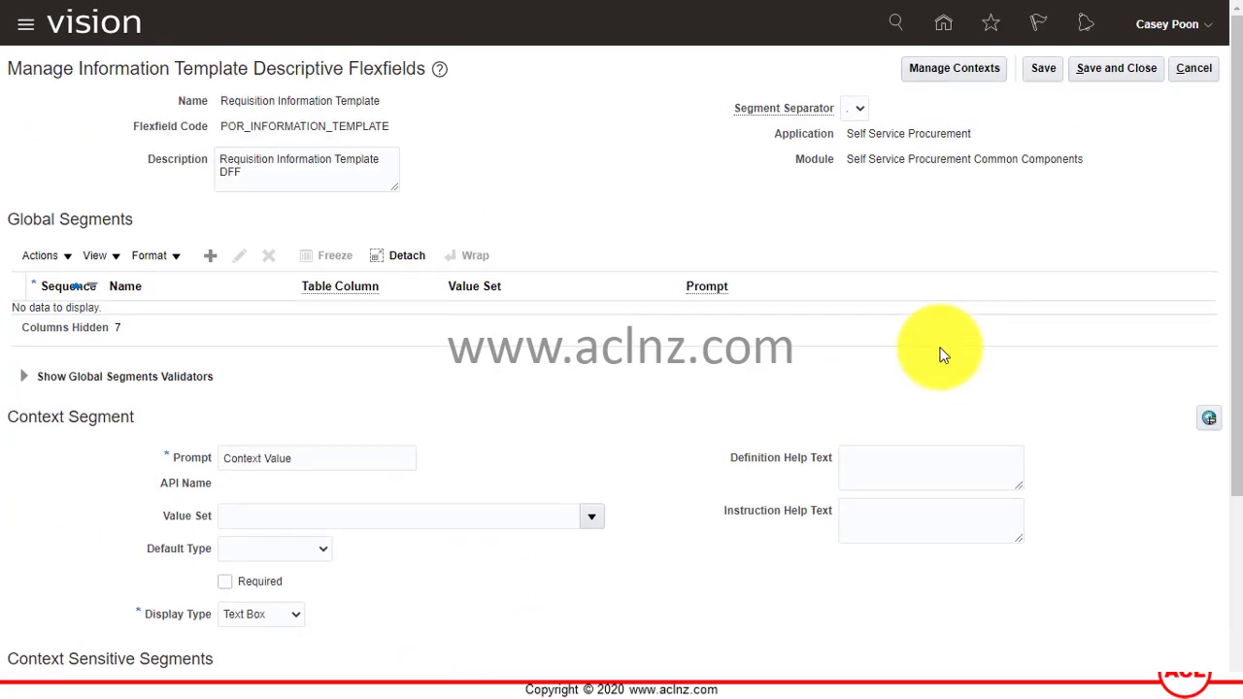
List the Requisition Information Template flexfield's existing contexts and create a new blank one.
{"action": "left_click", "coordinate": [939, 74]}
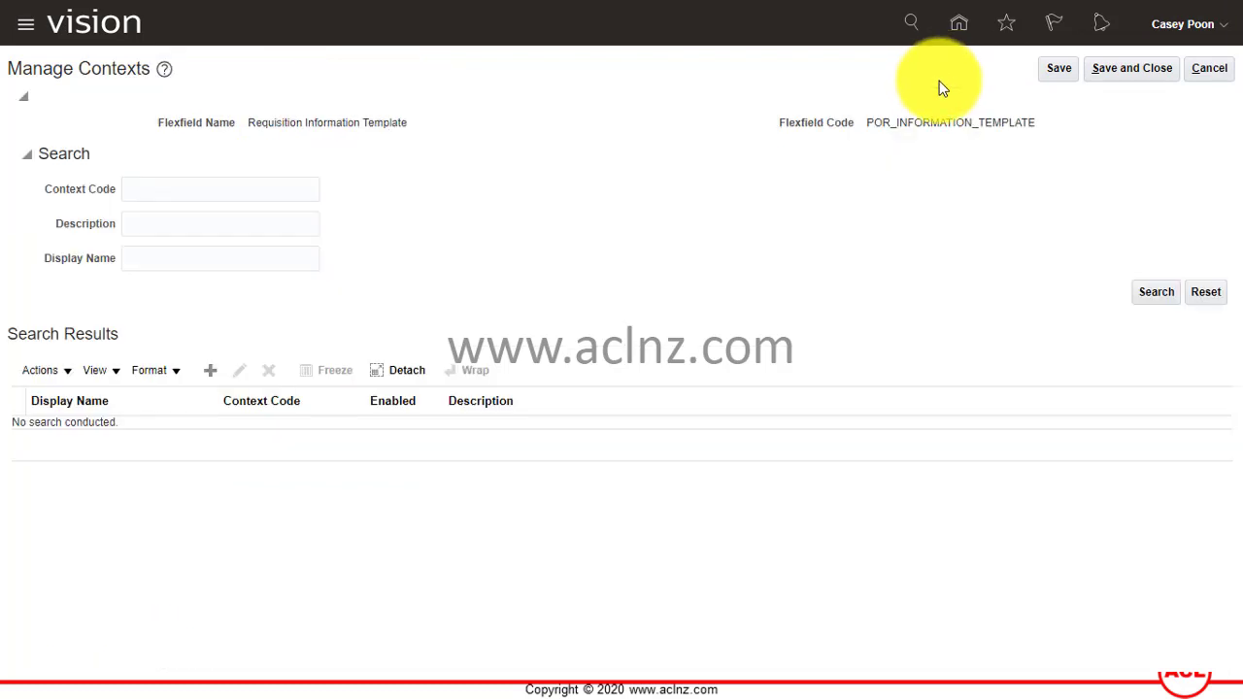
{"action": "left_click", "coordinate": [1158, 293]}
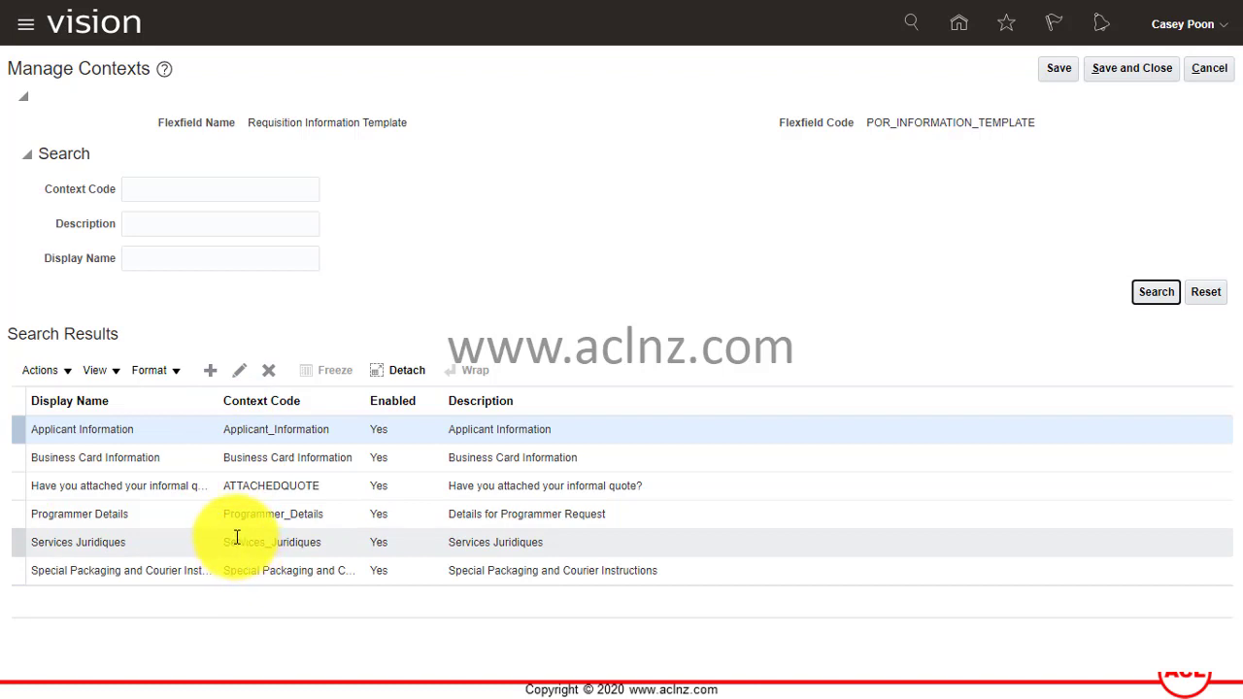
{"action": "left_click", "coordinate": [211, 374]}
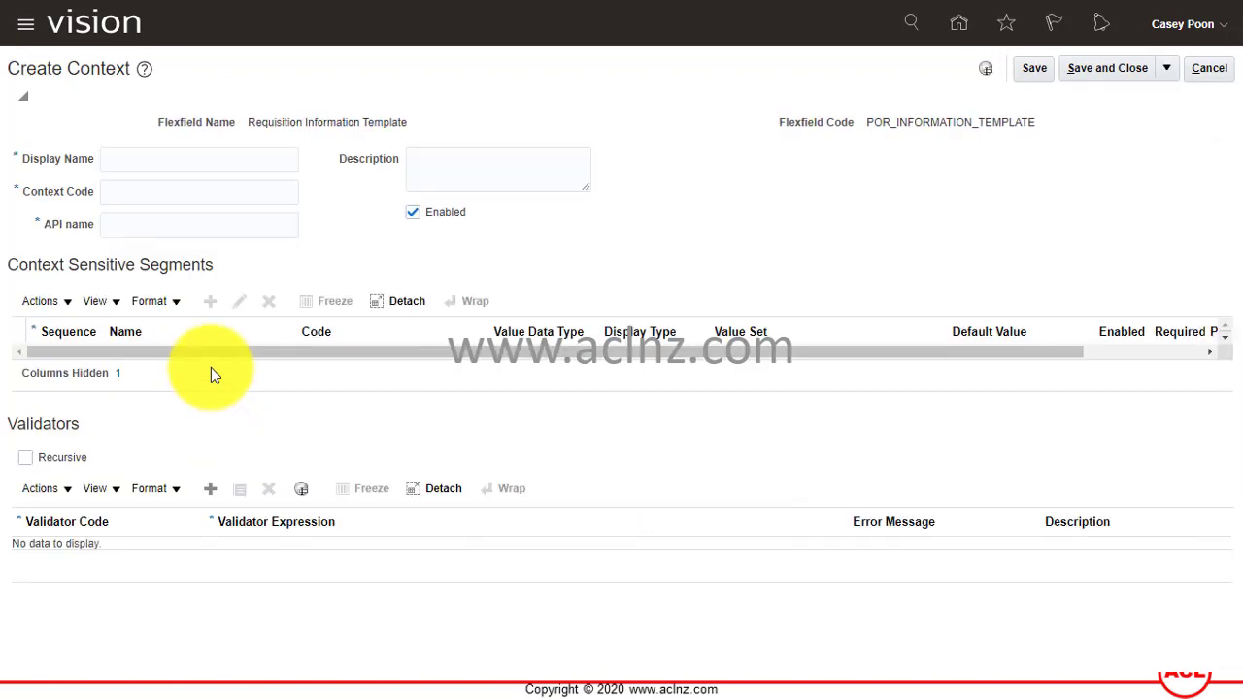
Enter 'Special Courier Instructions' as the context display name, letting the code auto-fill.
{"action": "left_click", "coordinate": [145, 163]}
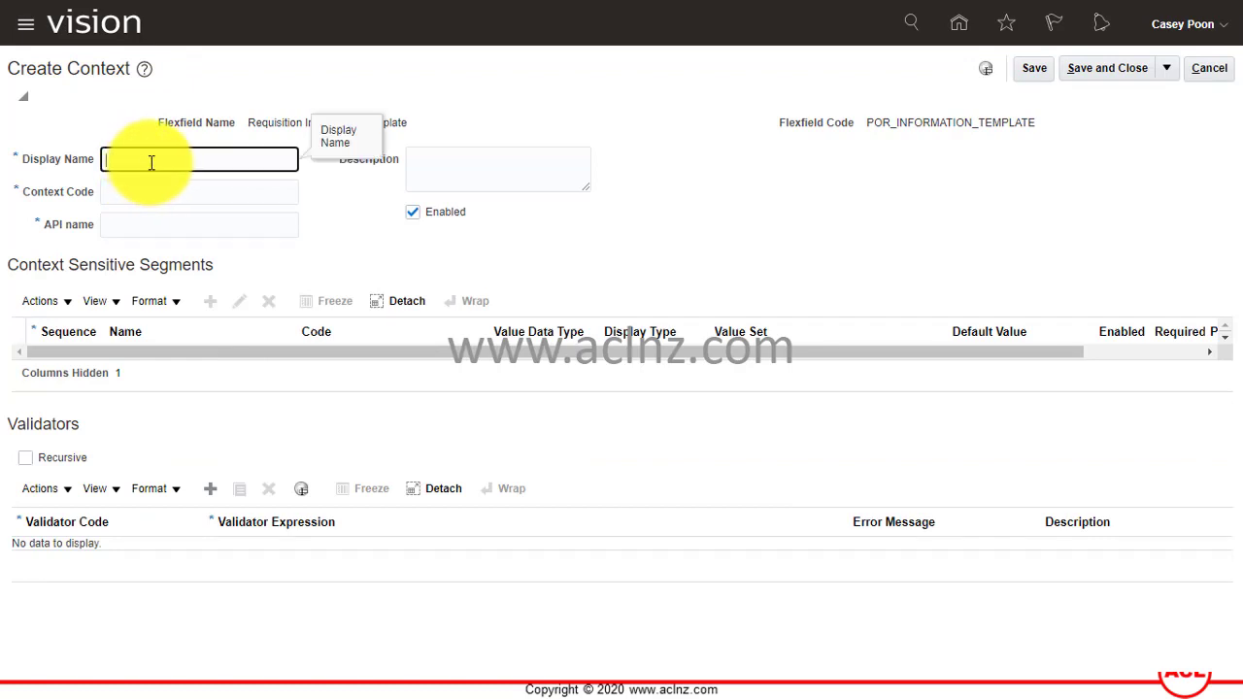
{"action": "type", "text": "Special Courier Instructis"}
{"action": "key", "text": "BackSpace"}
{"action": "type", "text": "ons"}
{"action": "left_click", "coordinate": [222, 197]}
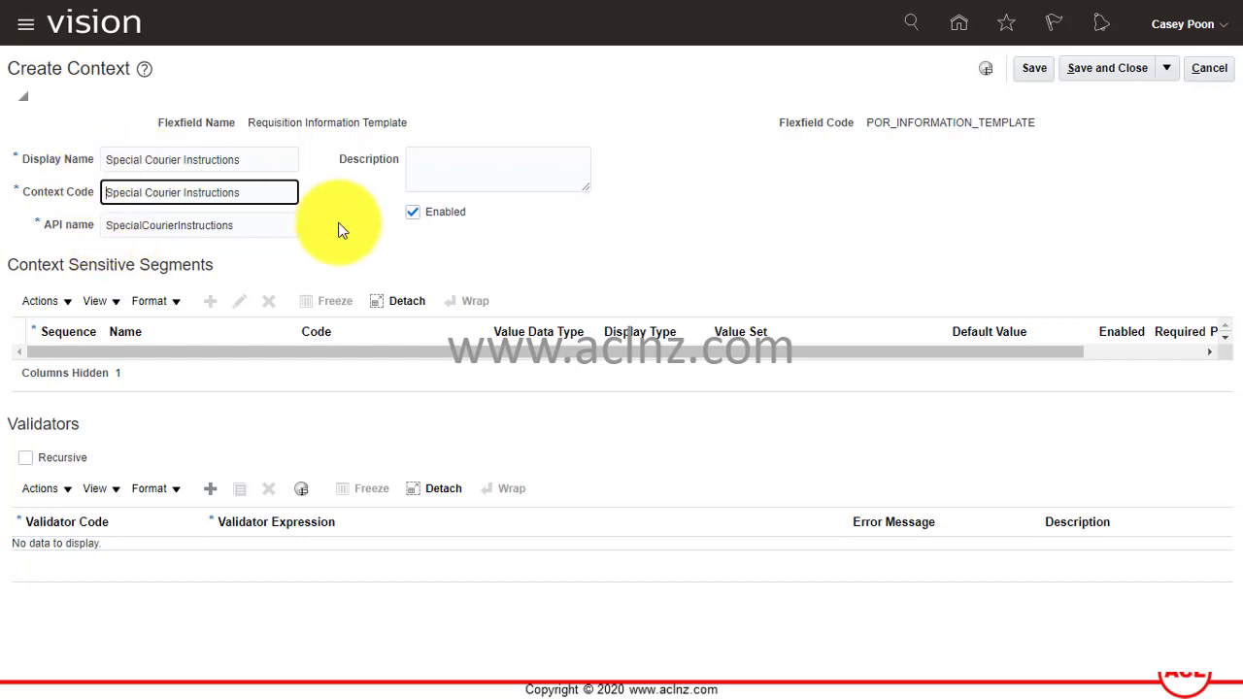
{"action": "triple_click", "coordinate": [149, 194]}
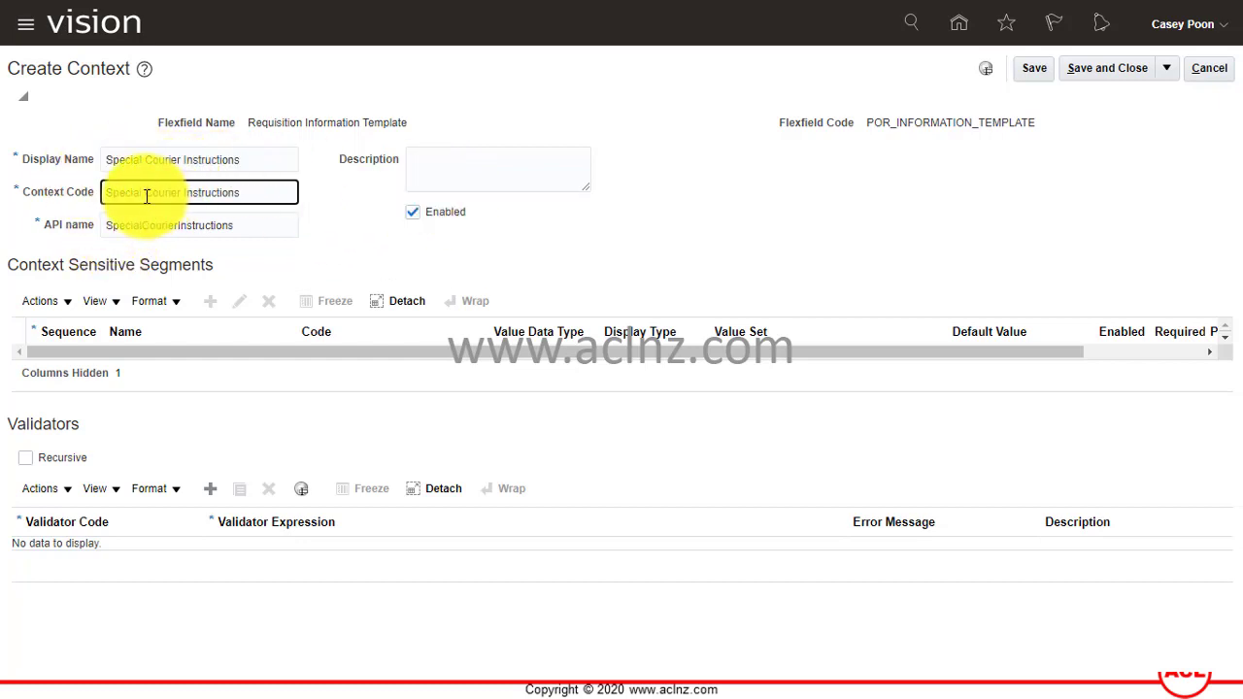
{"action": "key", "text": "Home"}
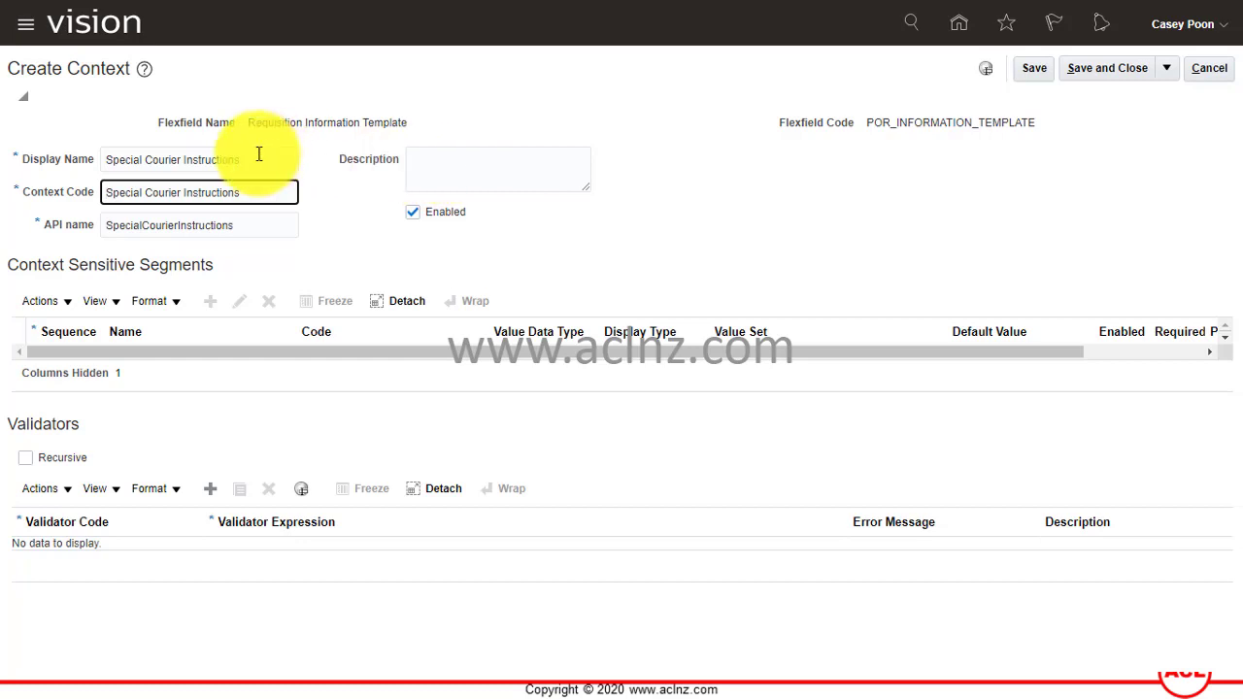
{"action": "left_click_drag", "start_coordinate": [250, 160], "coordinate": [27, 147]}
{"action": "key", "text": "ctrl+c"}
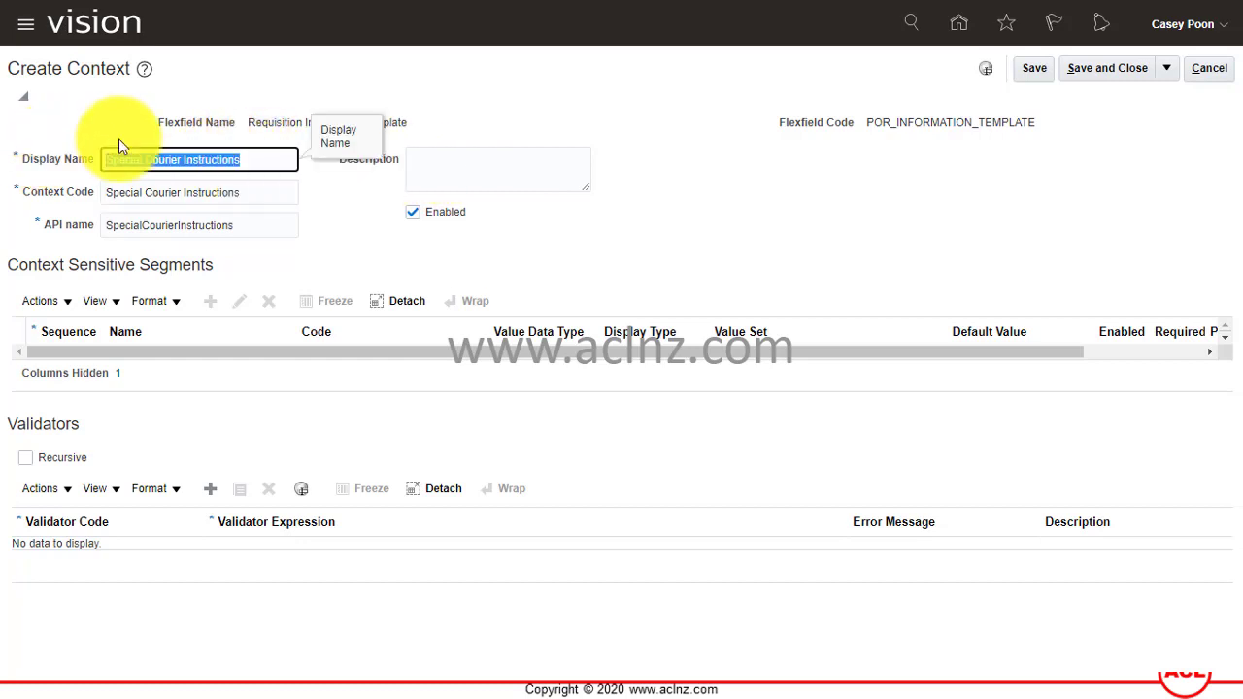
Use 'Special Courier Instructions' as the context description and save the context.
{"action": "left_click", "coordinate": [518, 170]}
{"action": "key", "text": "ctrl+v"}
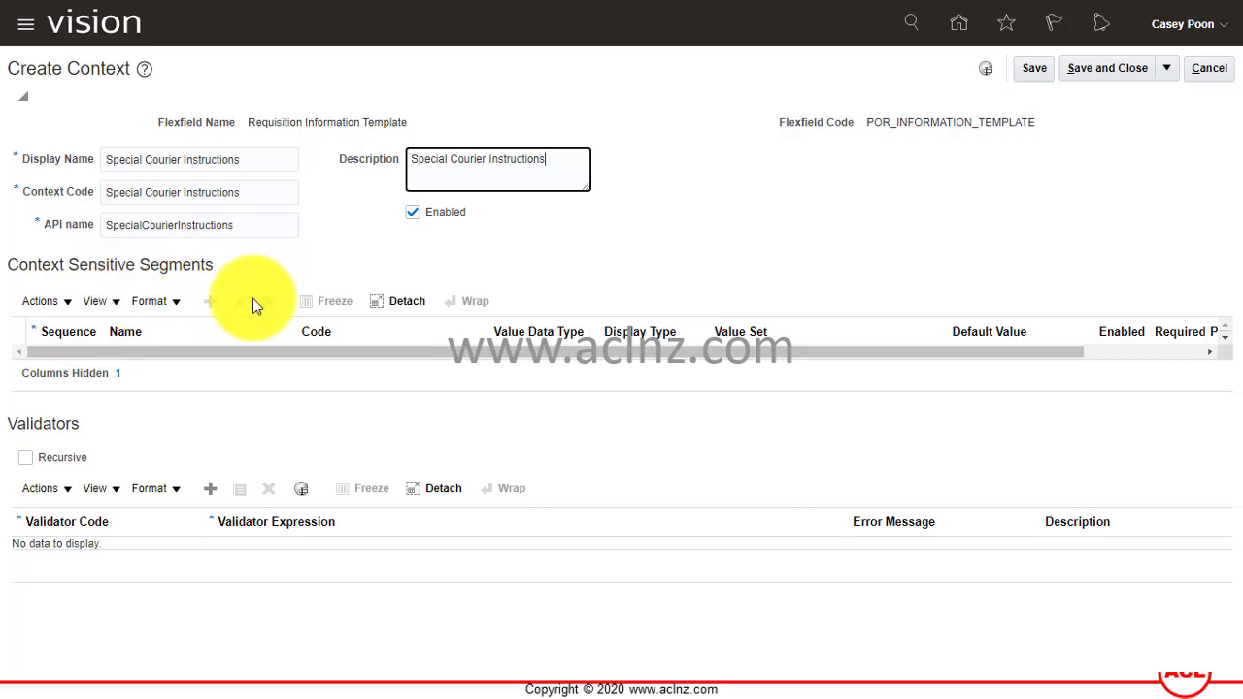
{"action": "left_click", "coordinate": [1031, 70]}
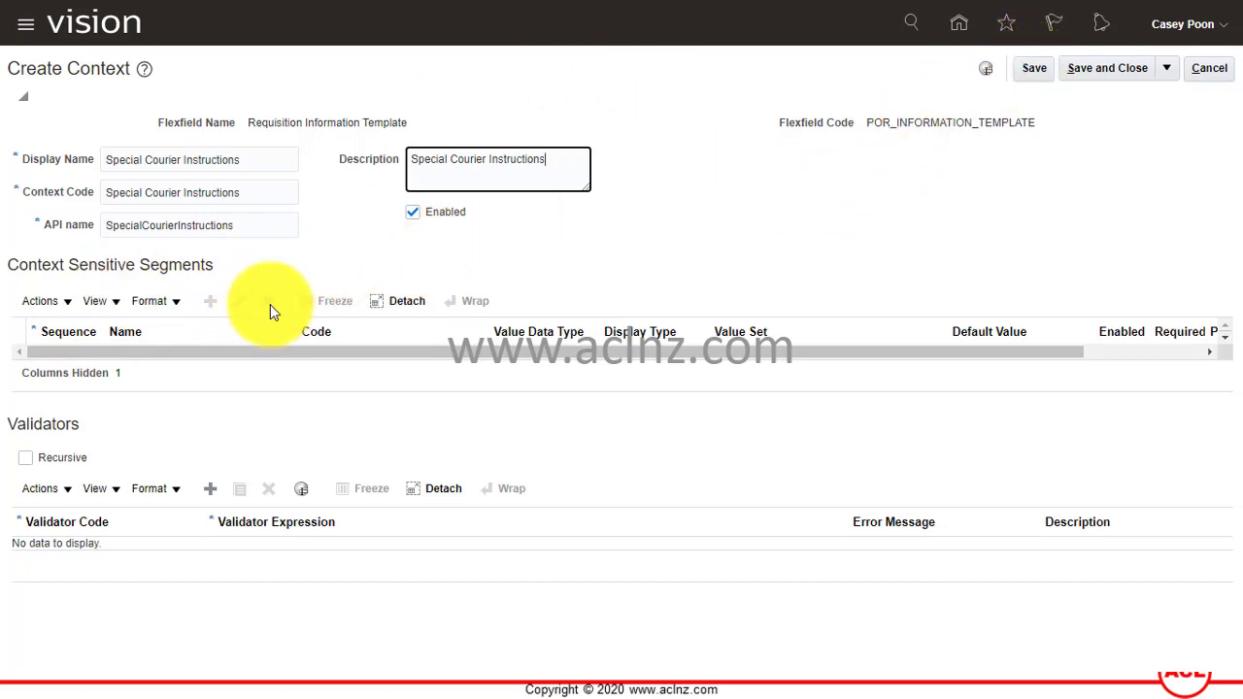
{"action": "left_click", "coordinate": [51, 302]}
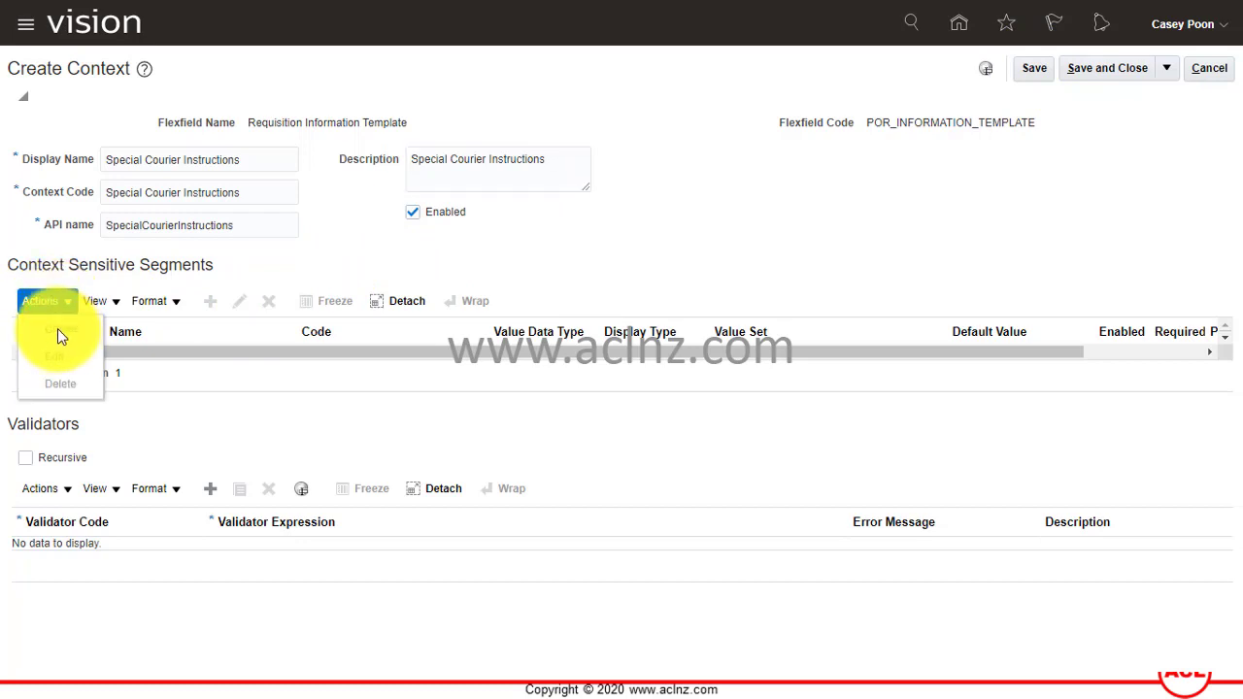
{"action": "left_click", "coordinate": [1035, 68]}
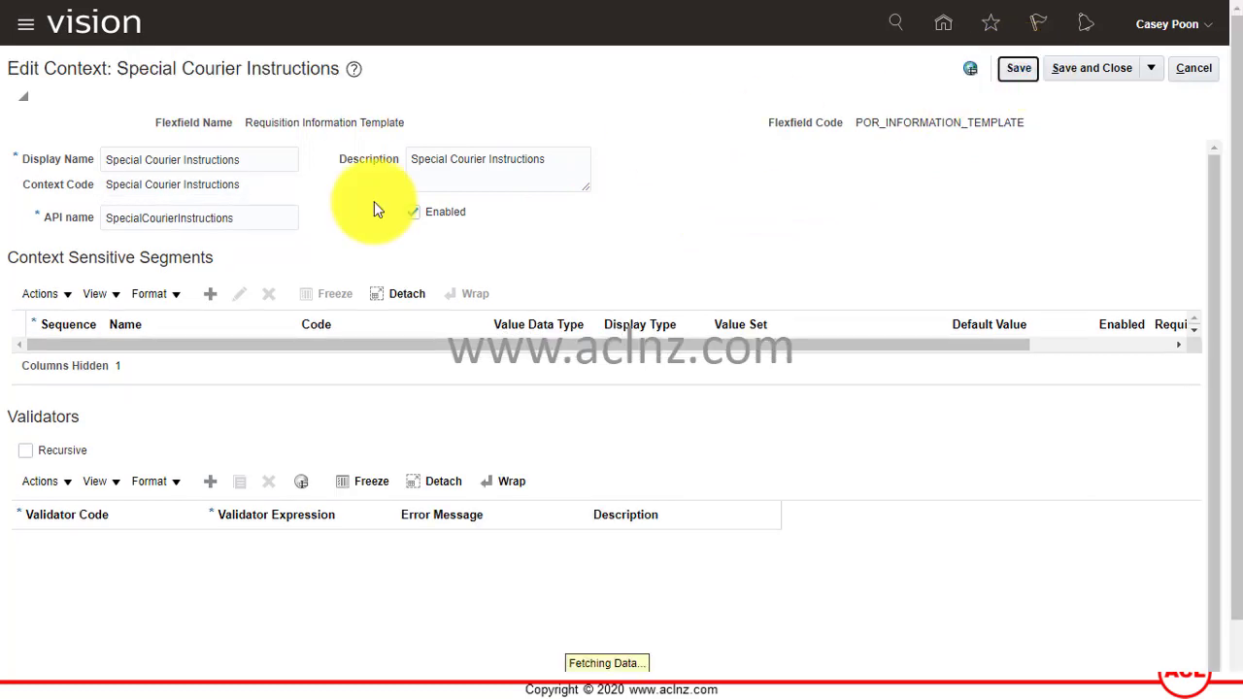
Create a context-sensitive segment named 'Special Instructions for critical items'.
{"action": "left_click", "coordinate": [47, 293]}
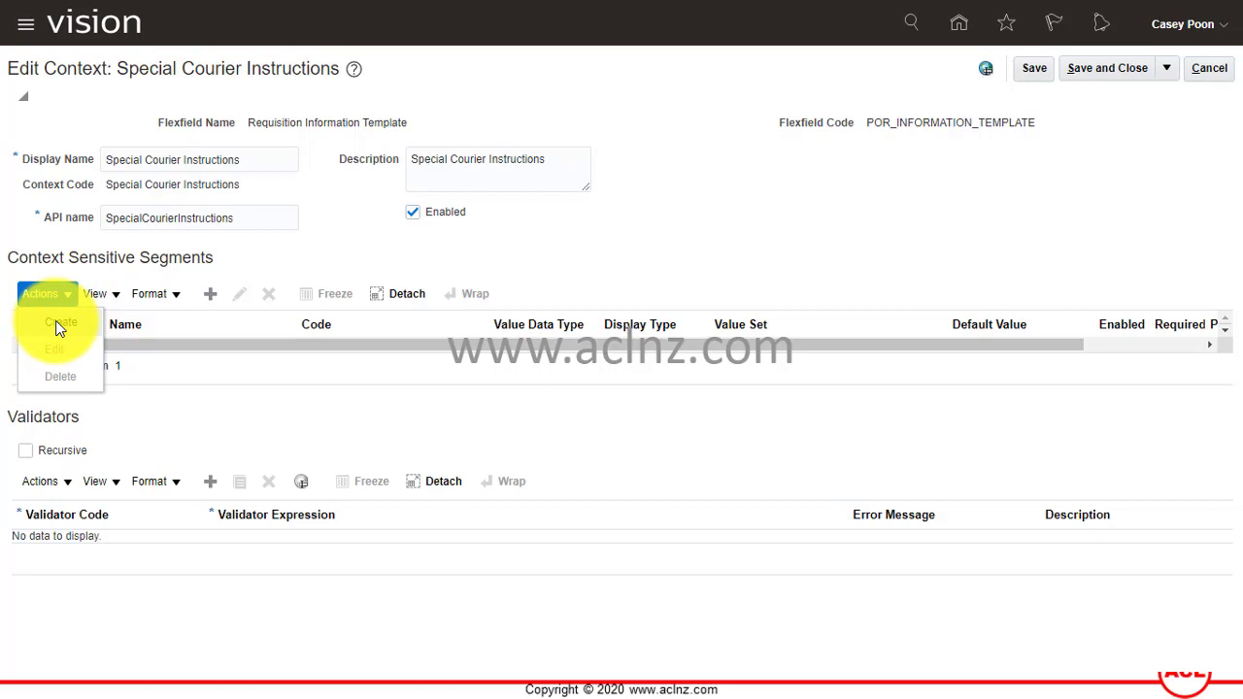
{"action": "left_click", "coordinate": [206, 294]}
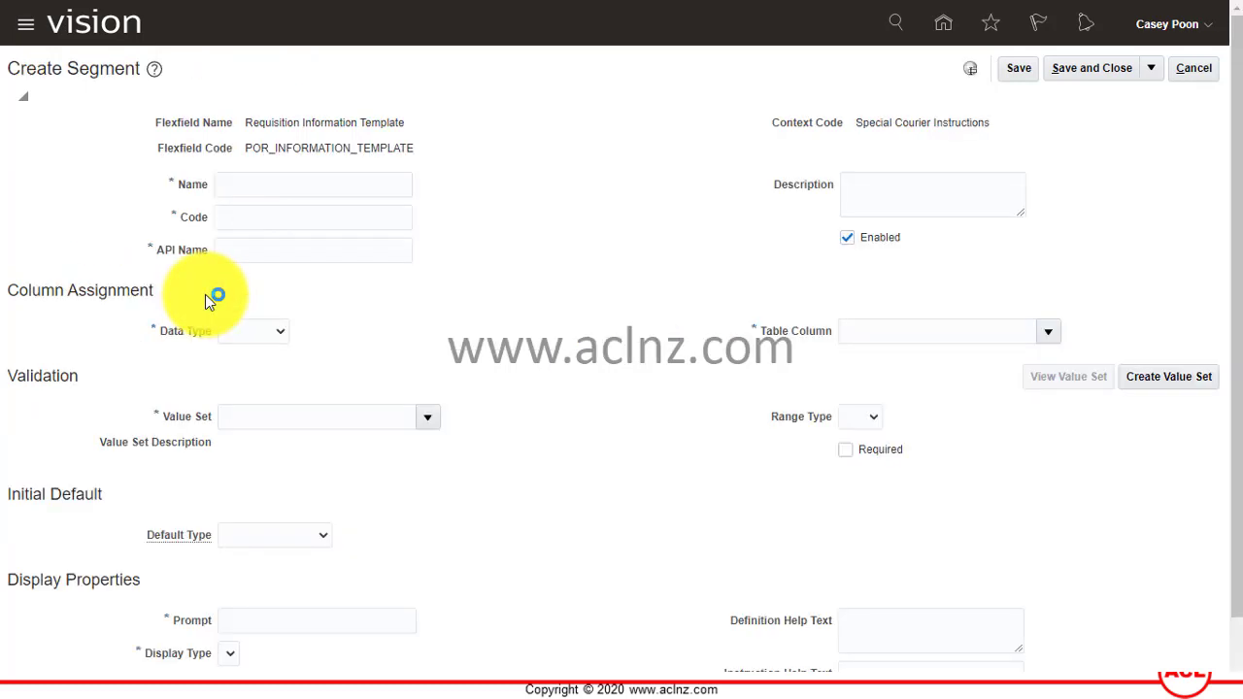
{"action": "left_click", "coordinate": [285, 185]}
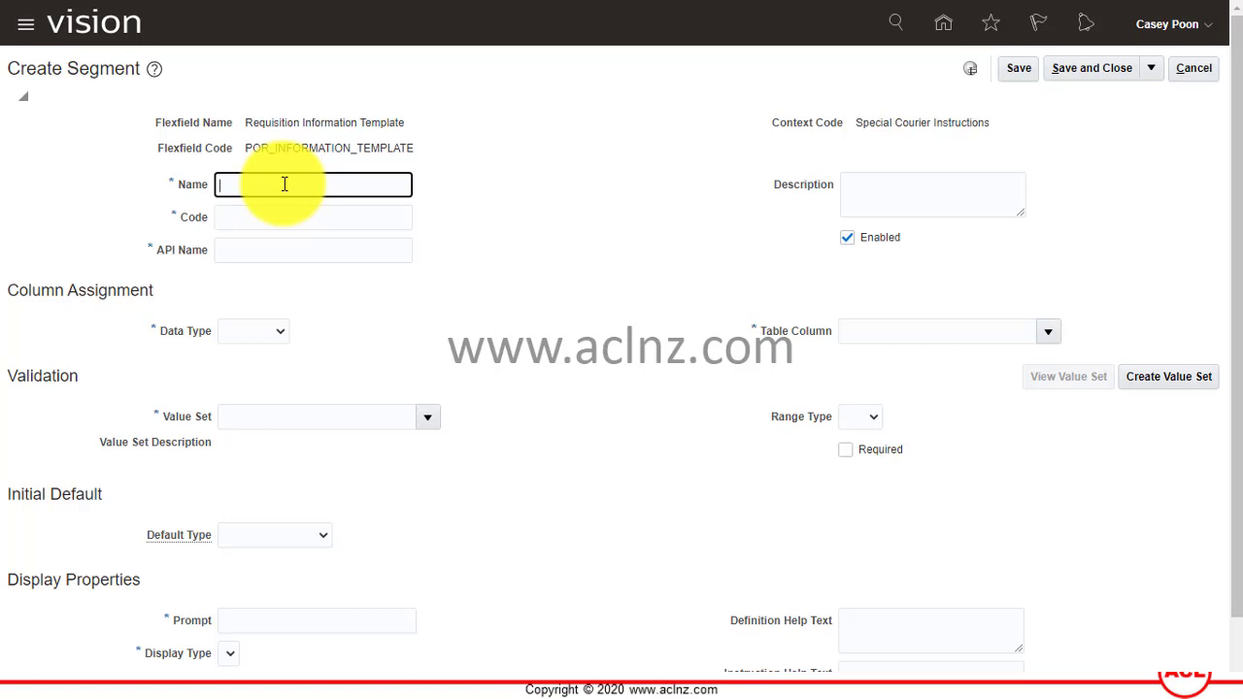
{"action": "type", "text": "Special Instructions for Frone"}
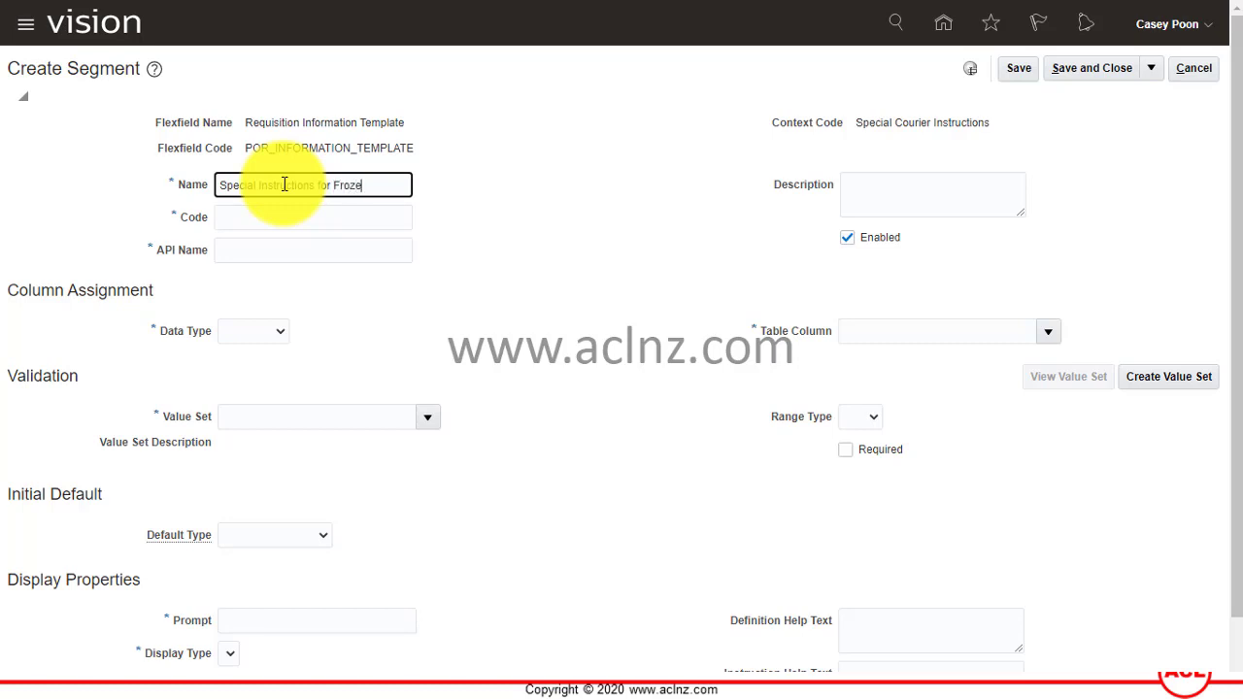
{"action": "type", "text": "n Items"}
{"action": "key", "text": "Left"}
{"action": "key", "text": "Left"}
{"action": "key", "text": "Left"}
{"action": "key", "text": "shift+End"}
{"action": "key", "text": "BackSpace"}
{"action": "type", "text": "cre"}
{"action": "key", "text": "BackSpace"}
{"action": "type", "text": "itical items"}
Copy the segment name 'Special Instructions for critical items' into its Description.
{"action": "key", "text": "Tab"}
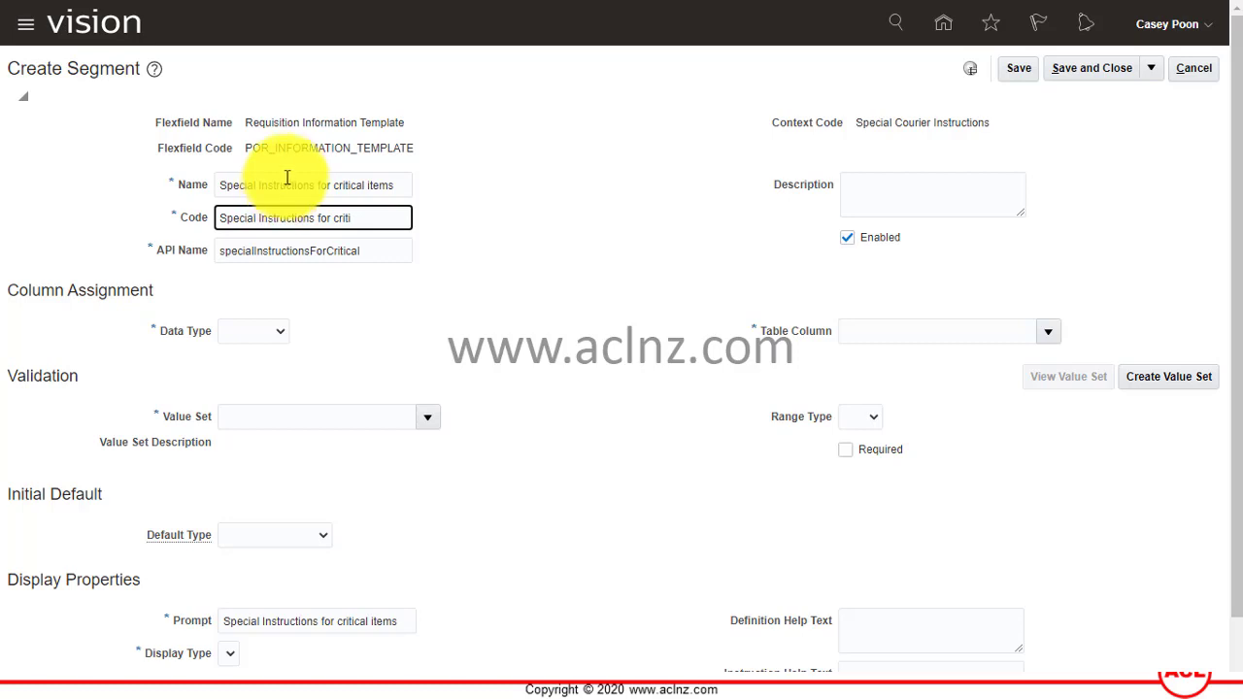
{"action": "left_click", "coordinate": [397, 184]}
{"action": "left_click_drag", "start_coordinate": [397, 185], "coordinate": [200, 161]}
{"action": "key", "text": "ctrl+c"}
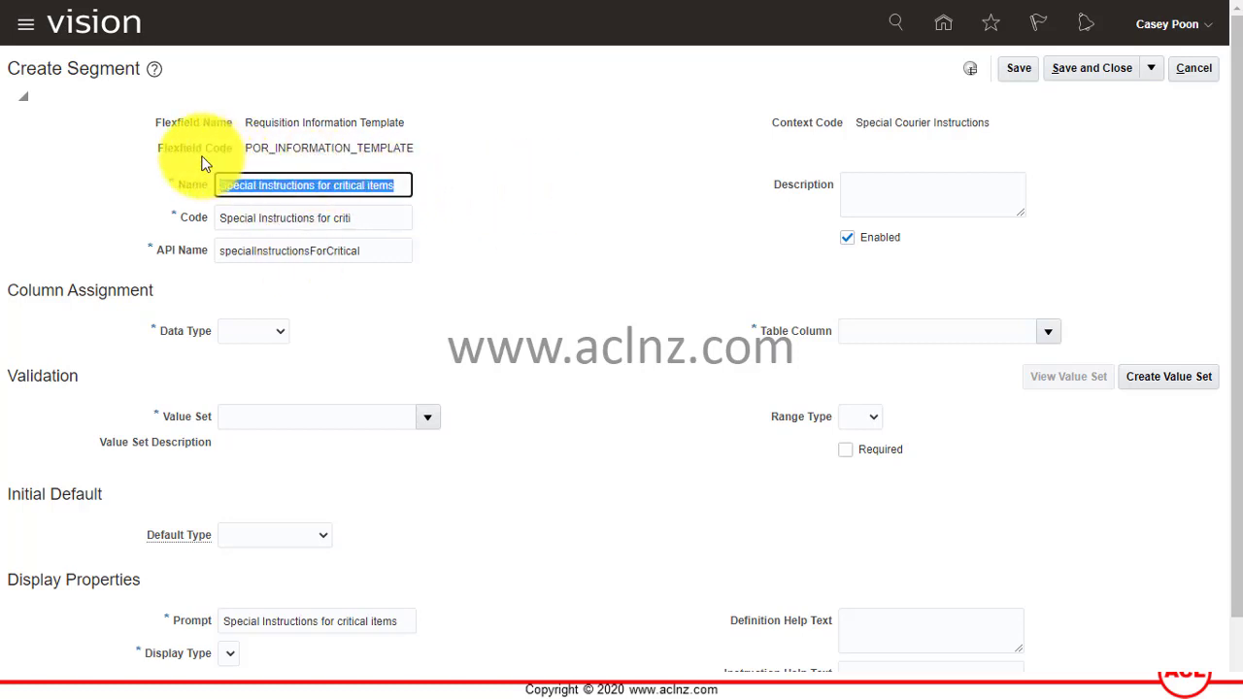
{"action": "left_click", "coordinate": [916, 194]}
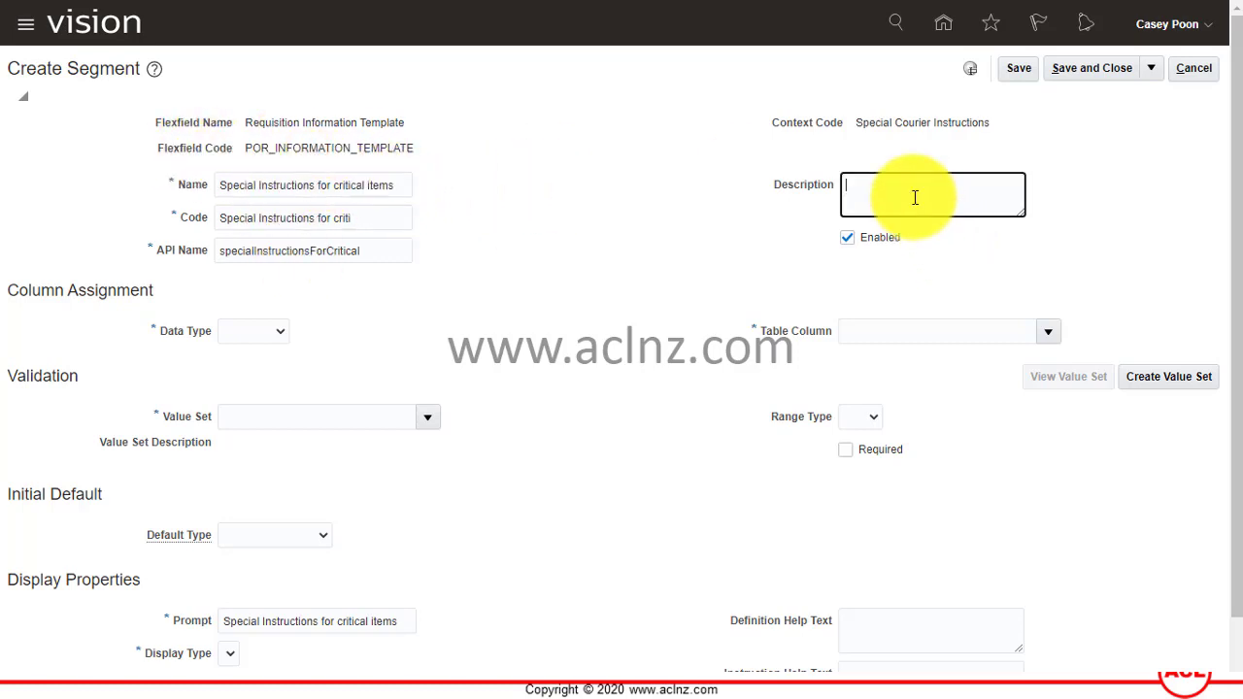
{"action": "key", "text": "ctrl+v"}
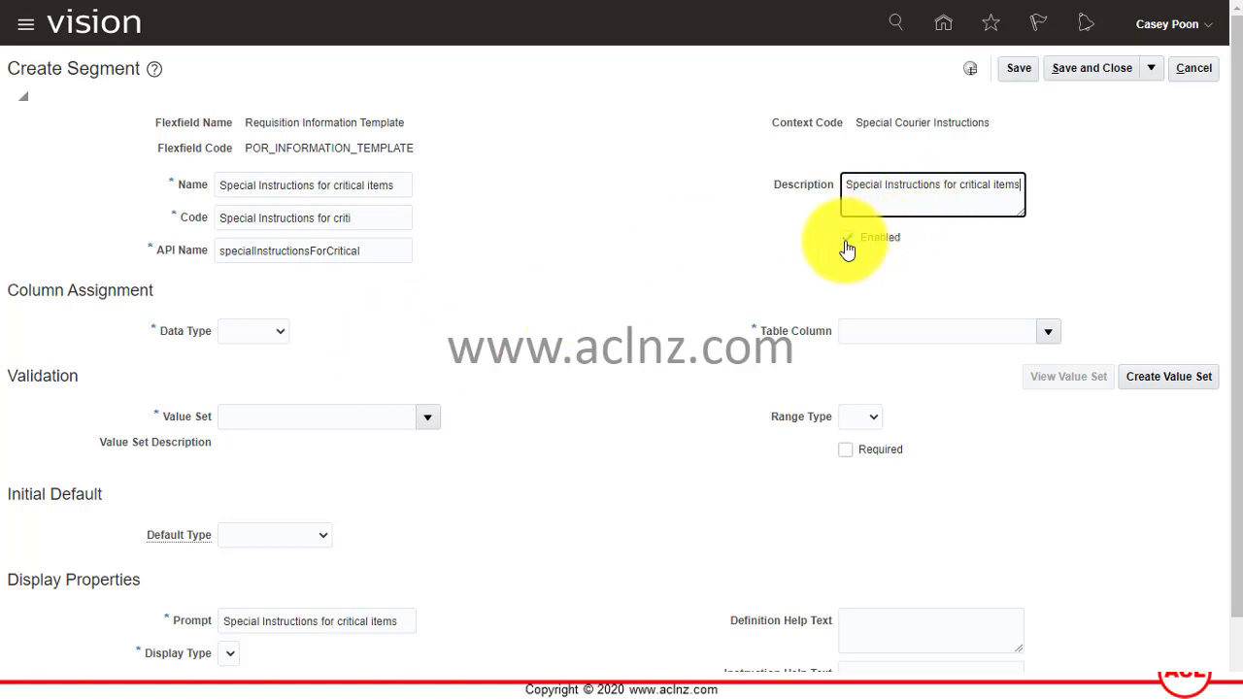
{"action": "left_click", "coordinate": [281, 332]}
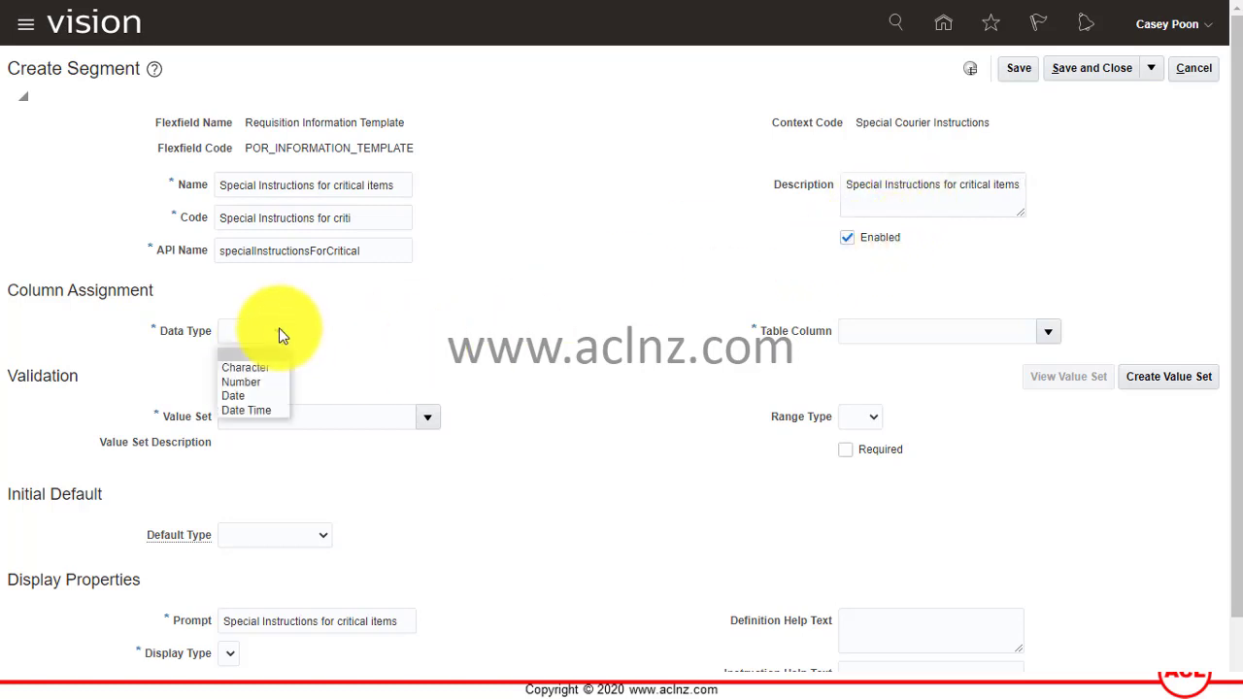
Set the segment's data type to Character with the 150_CHARACTERS value set.
{"action": "left_click", "coordinate": [256, 368]}
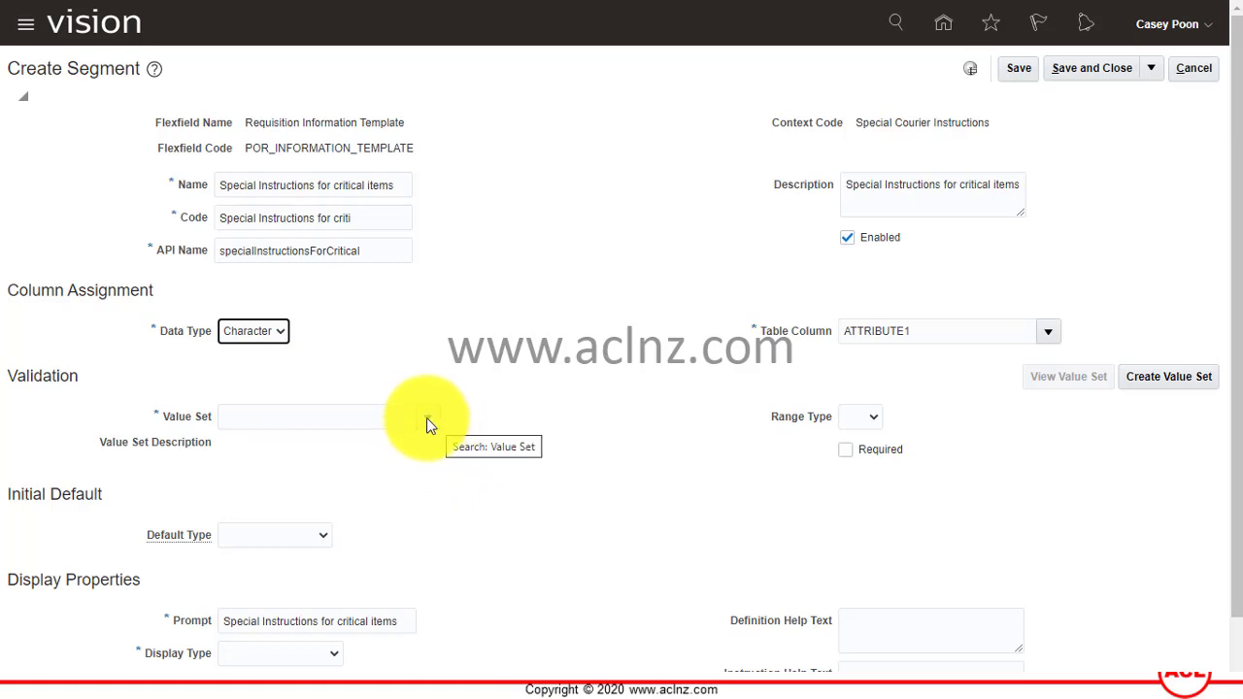
{"action": "left_click", "coordinate": [428, 416]}
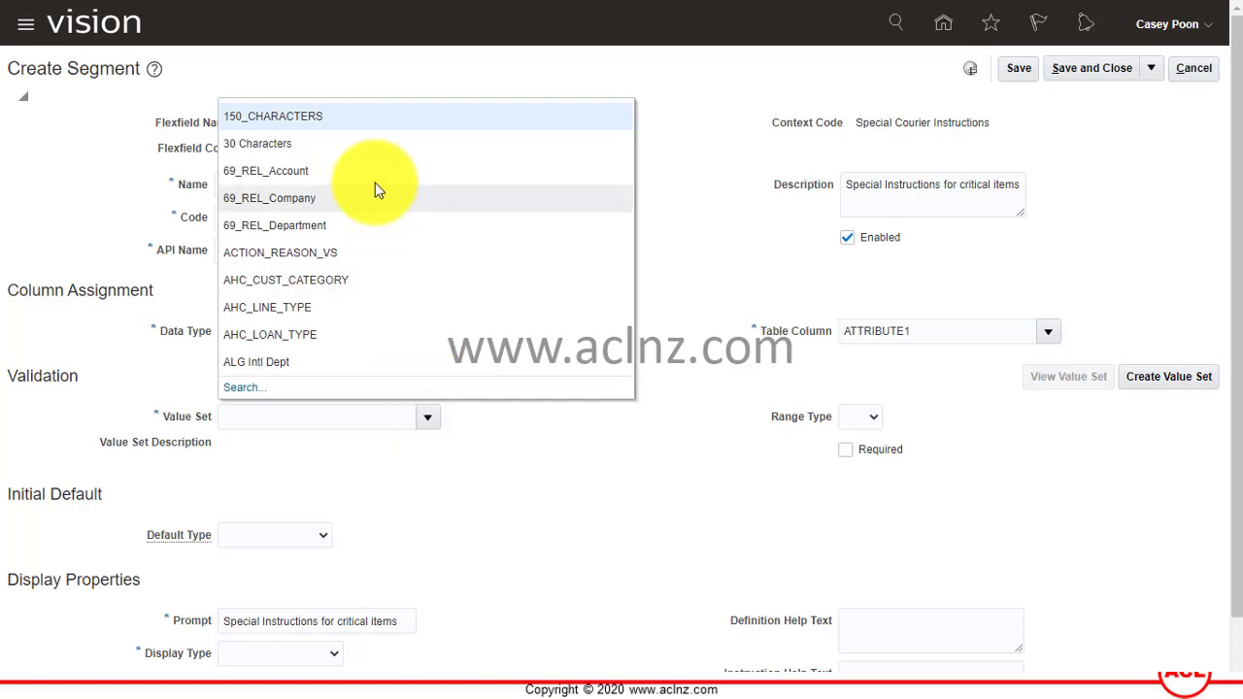
{"action": "left_click", "coordinate": [353, 118]}
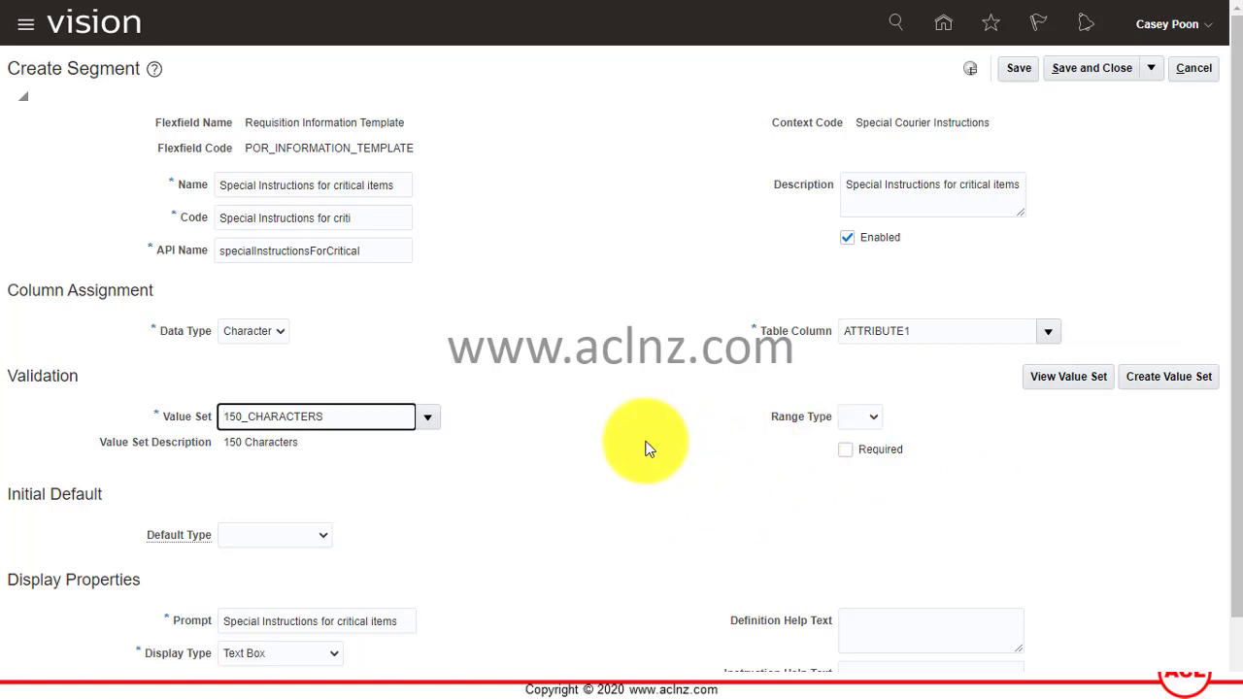
{"action": "scroll", "coordinate": [642, 443], "scroll_direction": "down", "scroll_amount": 1}
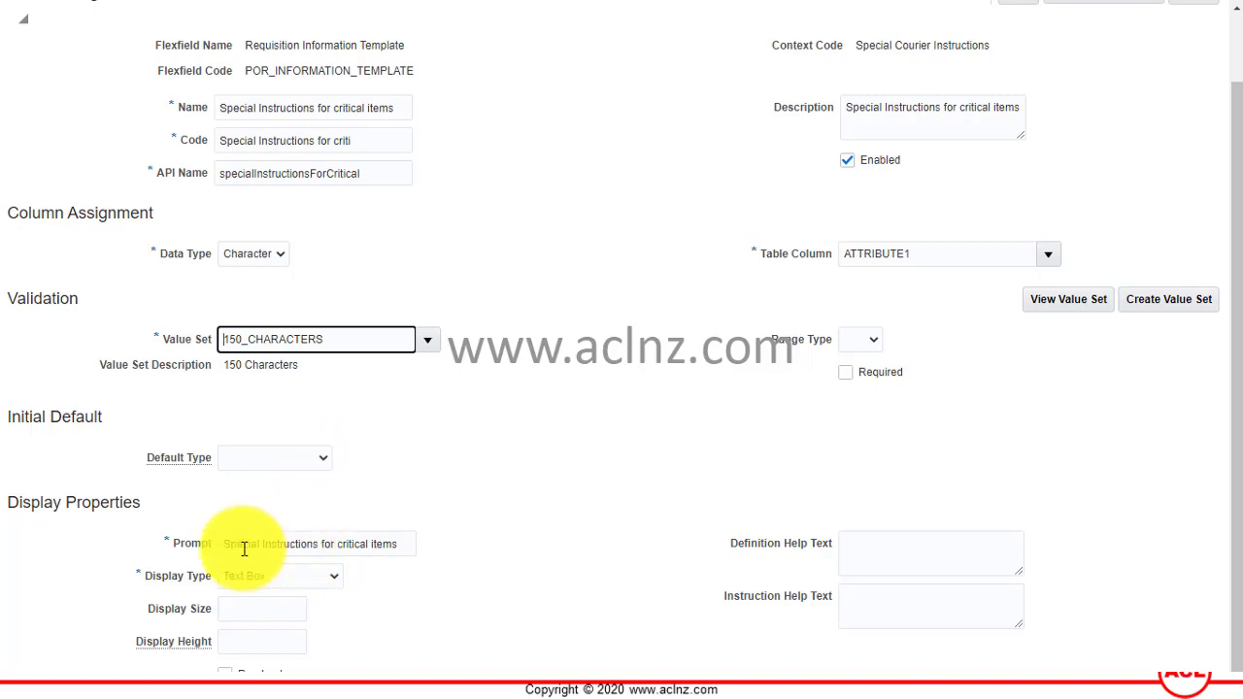
Keep Text Box display type, set display size 80, and leave display height blank.
{"action": "left_click", "coordinate": [398, 545]}
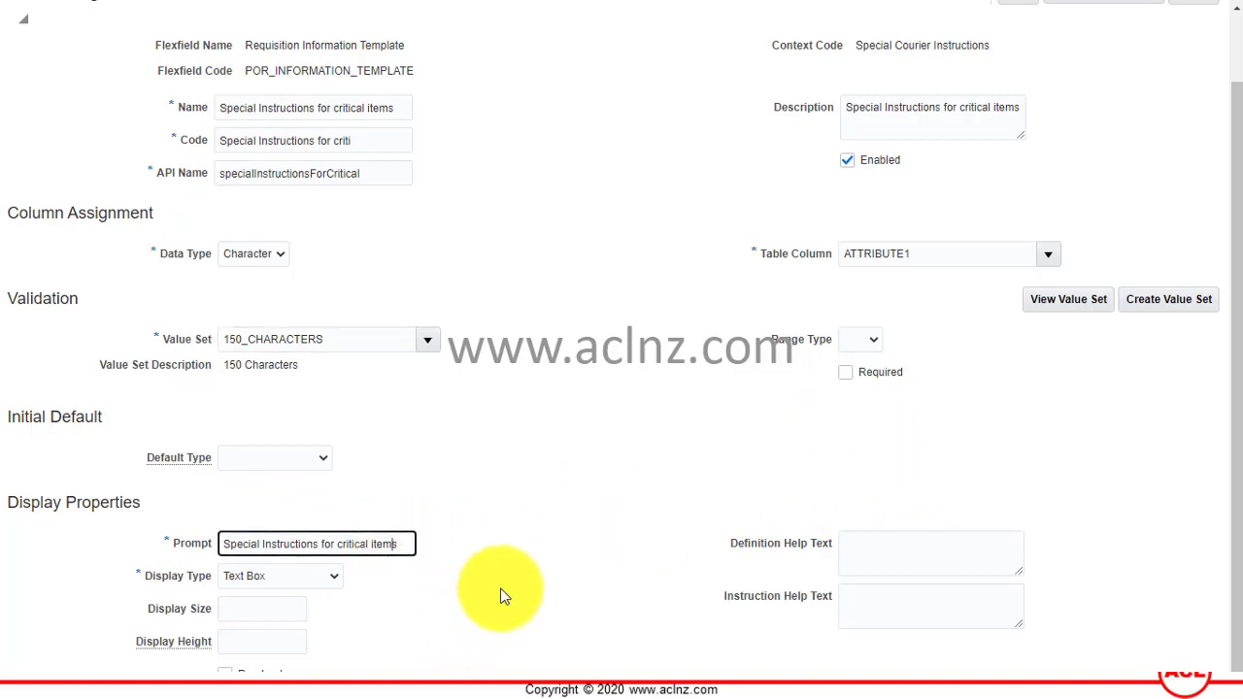
{"action": "left_click", "coordinate": [331, 576]}
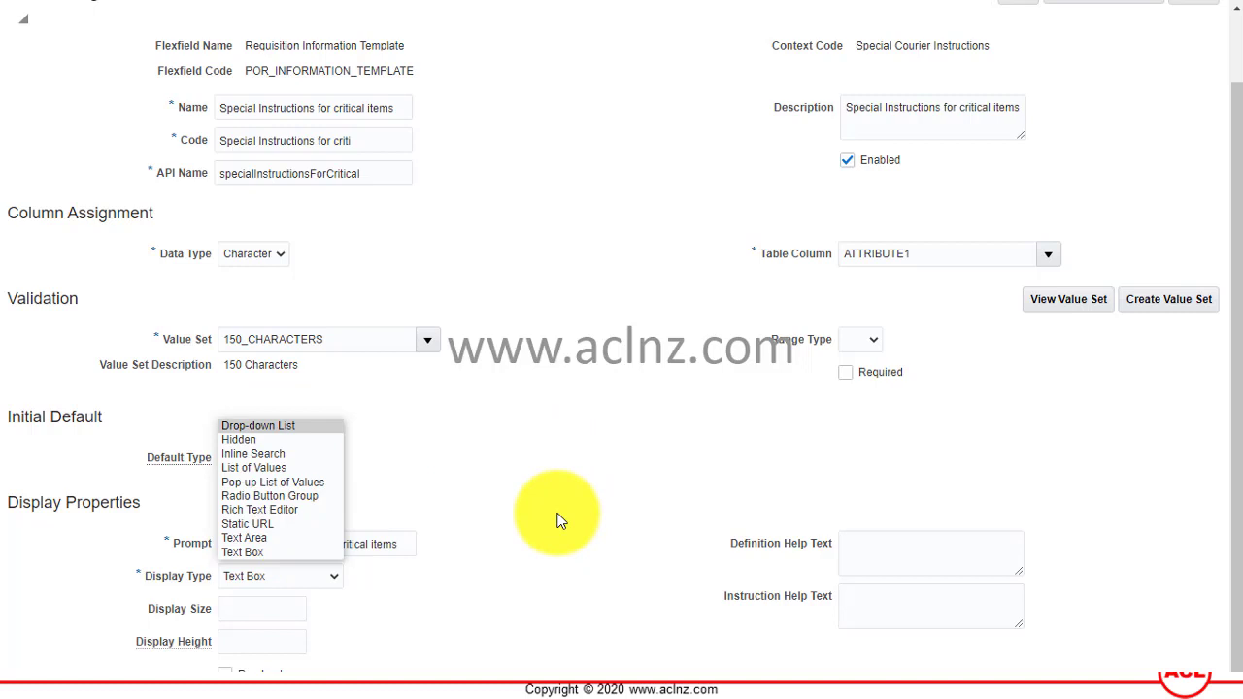
{"action": "left_click", "coordinate": [558, 521]}
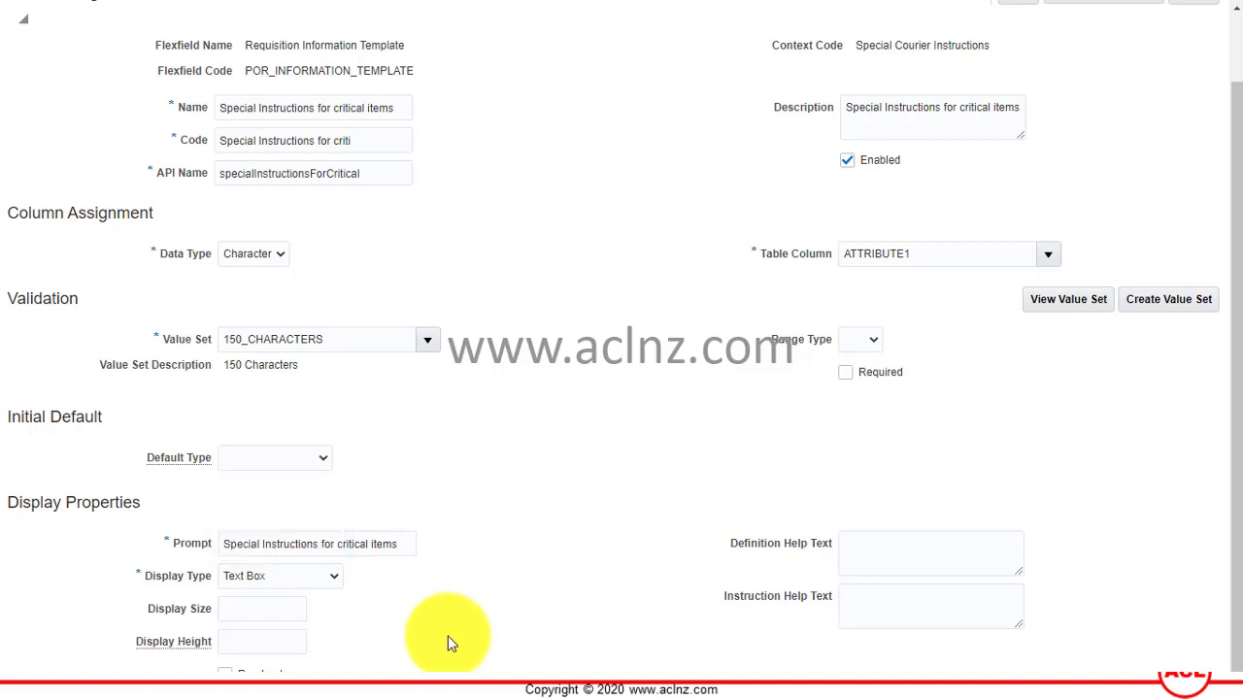
{"action": "left_click", "coordinate": [256, 608]}
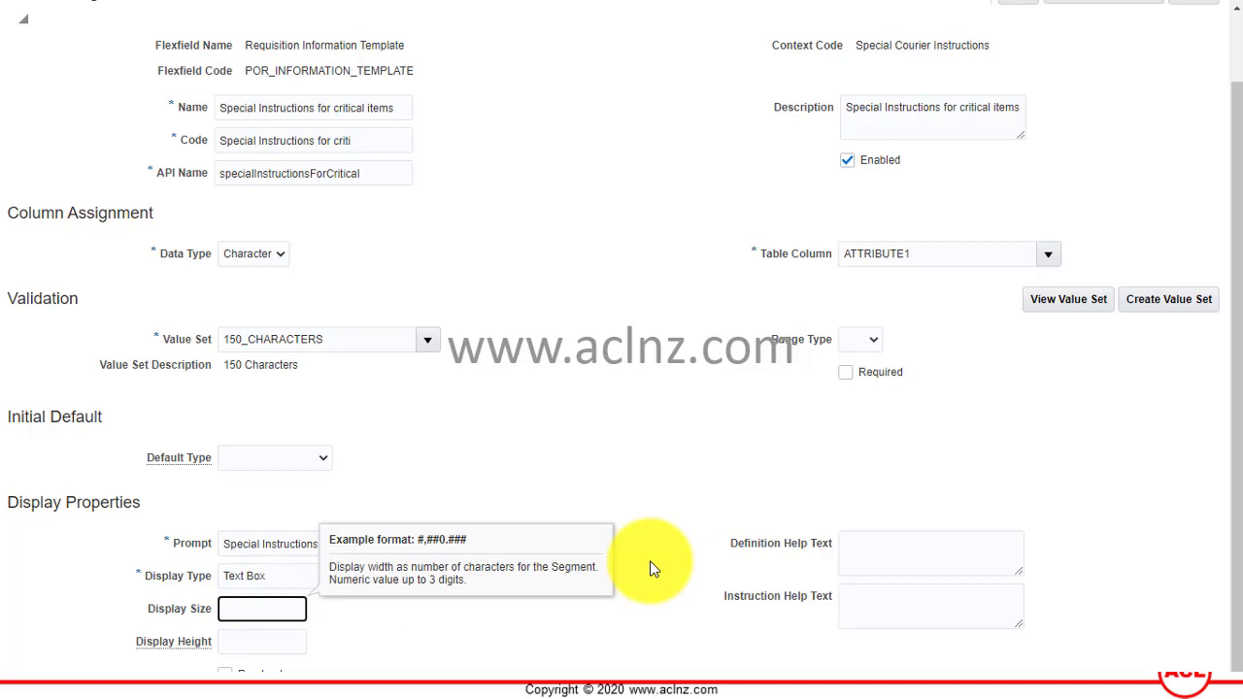
{"action": "type", "text": "60"}
{"action": "left_click", "coordinate": [284, 636]}
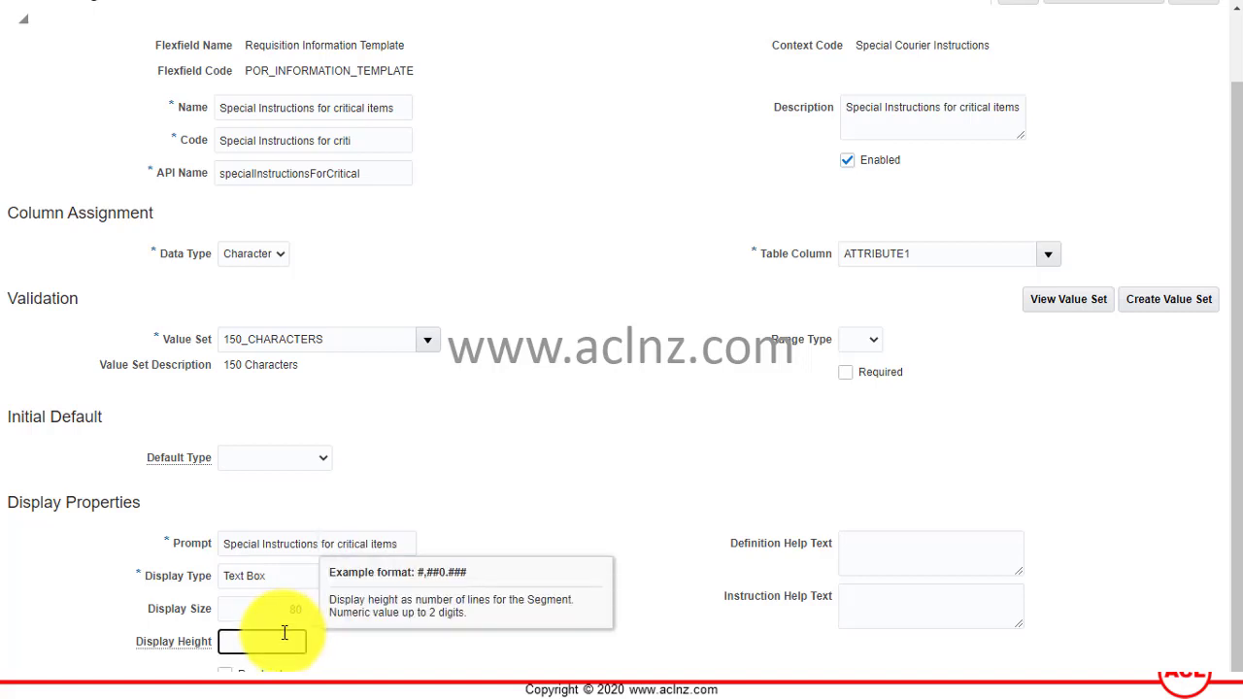
{"action": "left_click", "coordinate": [701, 500]}
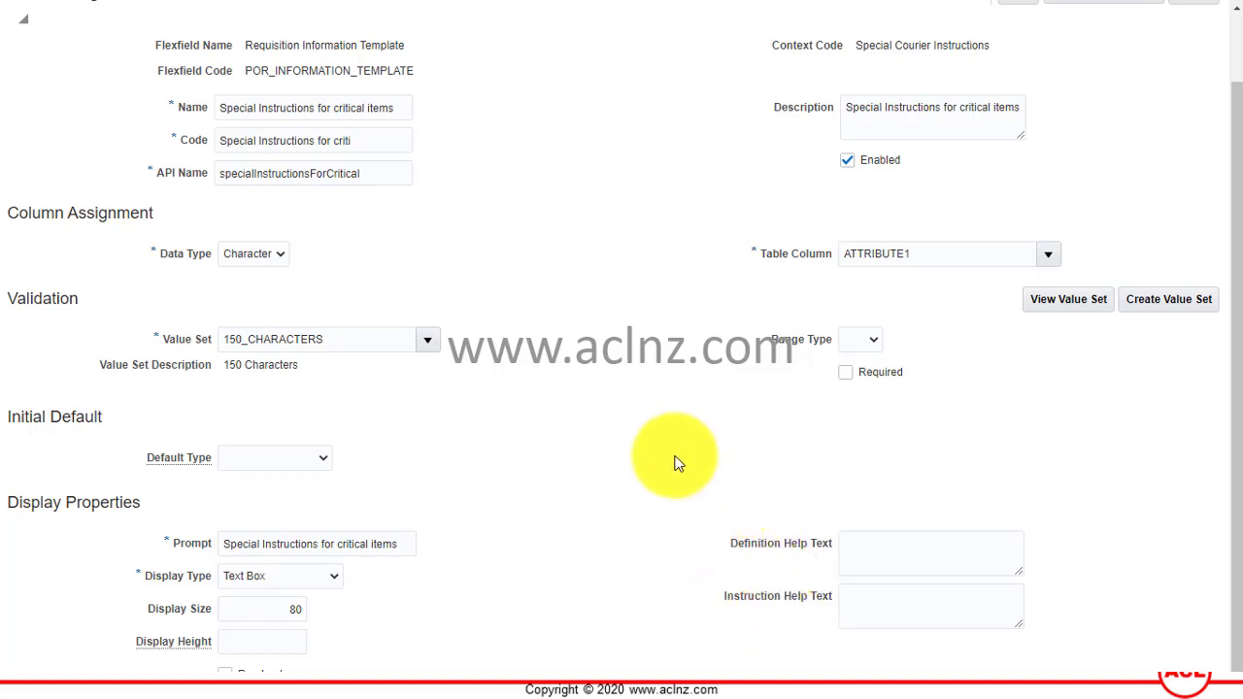
{"action": "scroll", "coordinate": [680, 457], "scroll_direction": "up", "scroll_amount": 2}
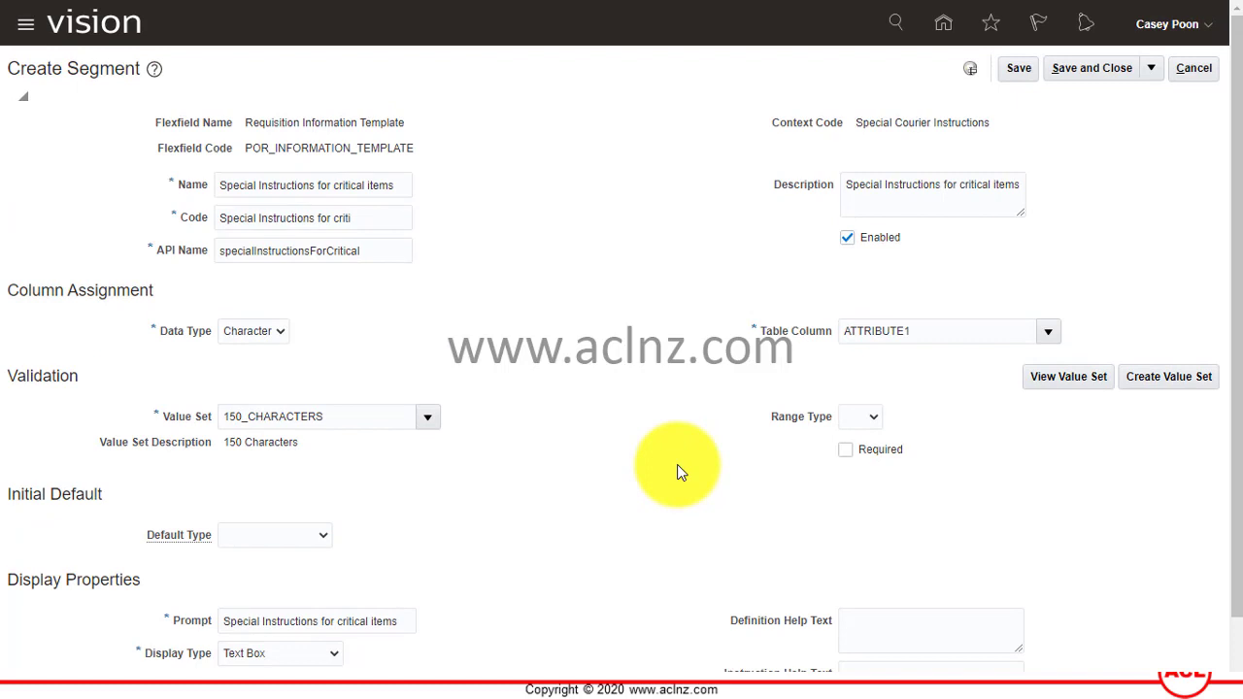
Save the segment, reopen it to confirm table column ATTRIBUTE1, then save and close again.
{"action": "left_click", "coordinate": [1063, 73]}
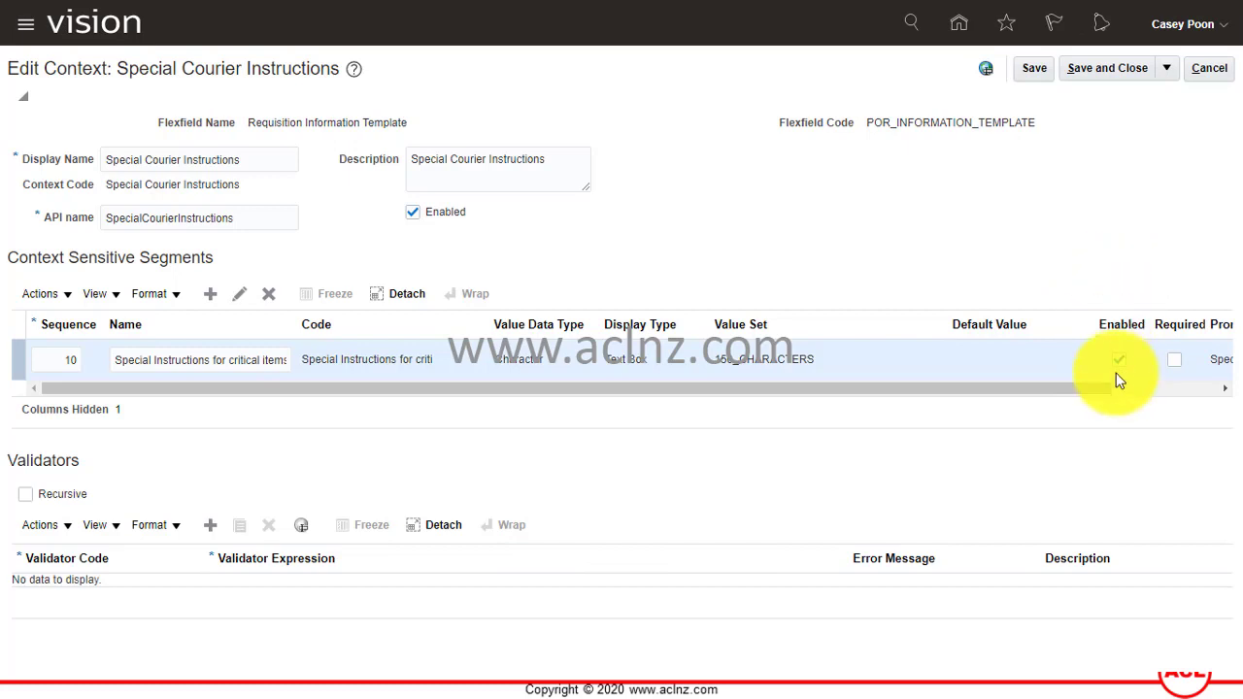
{"action": "left_click", "coordinate": [241, 301]}
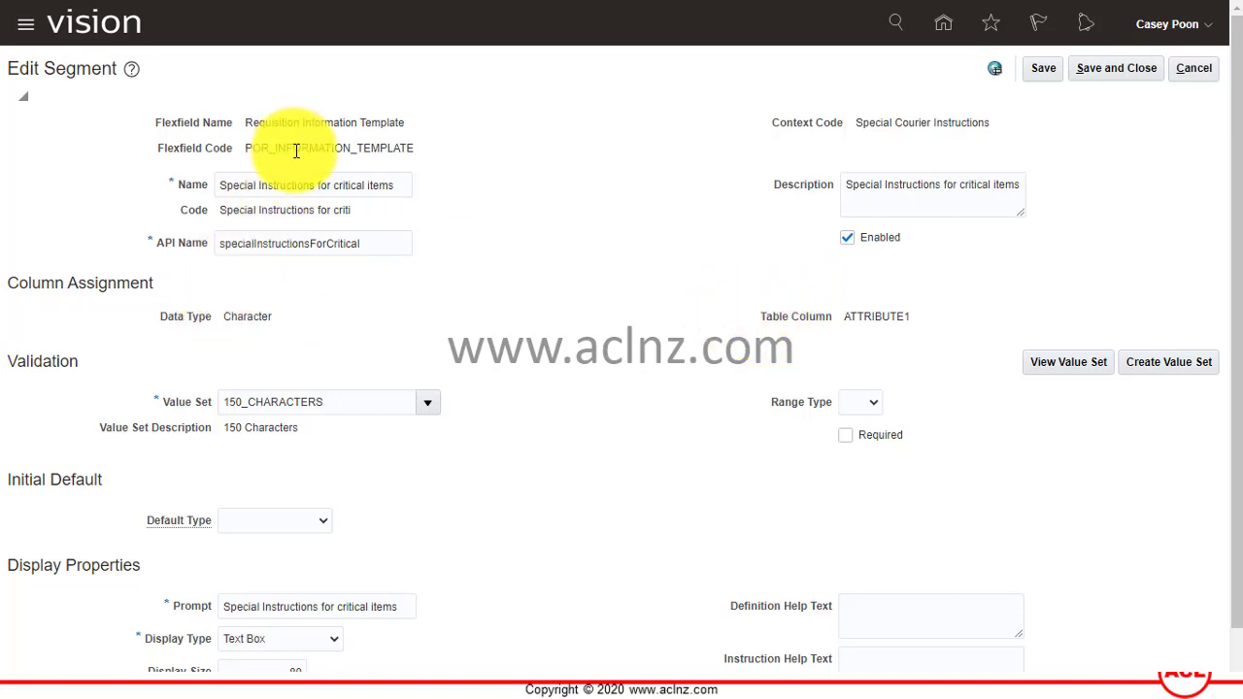
{"action": "double_click", "coordinate": [868, 316]}
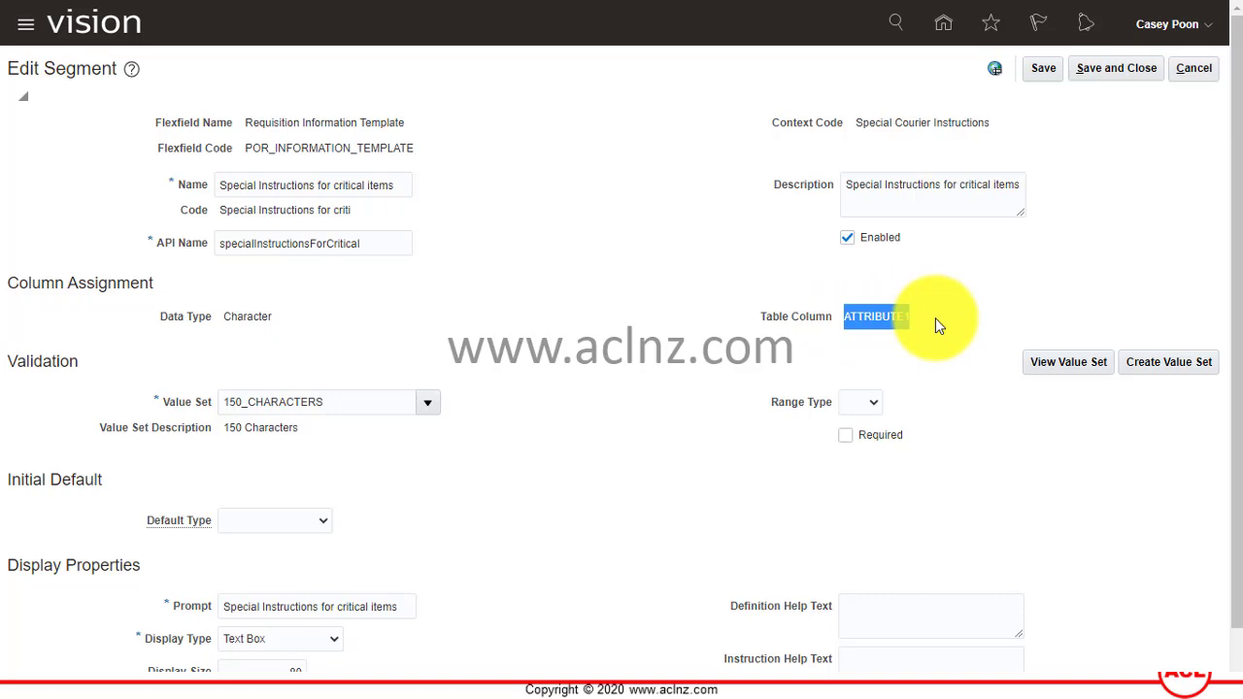
{"action": "left_click", "coordinate": [935, 318]}
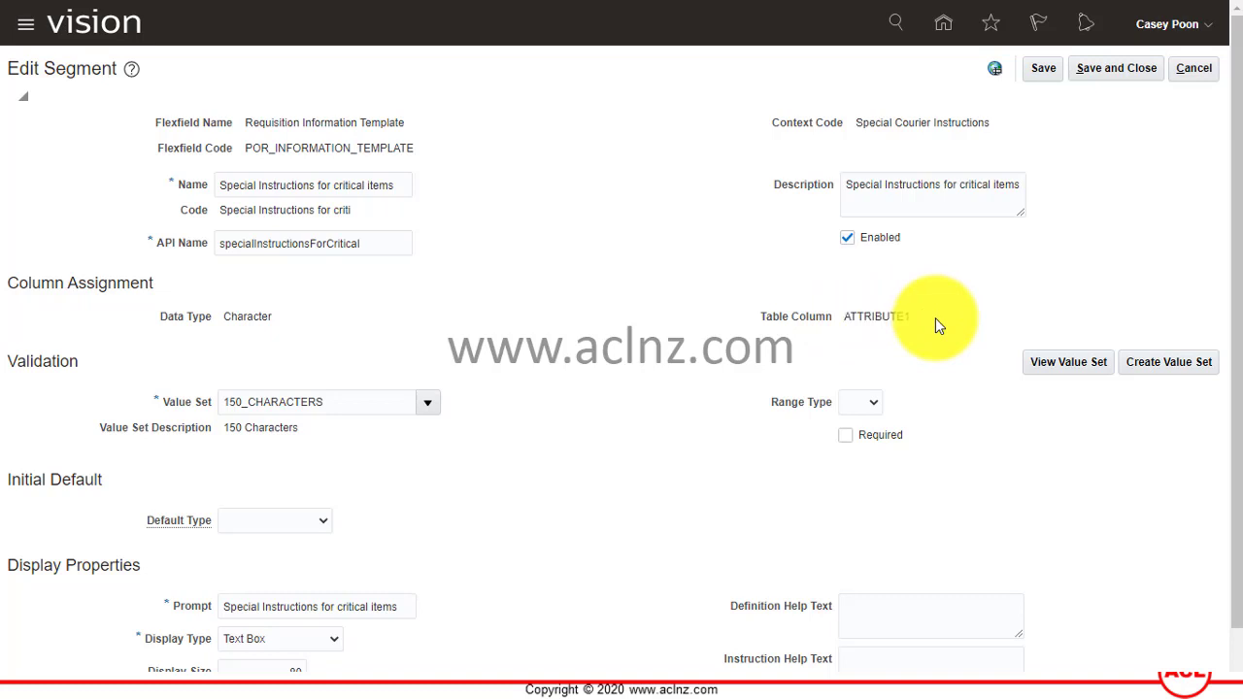
{"action": "double_click", "coordinate": [854, 316]}
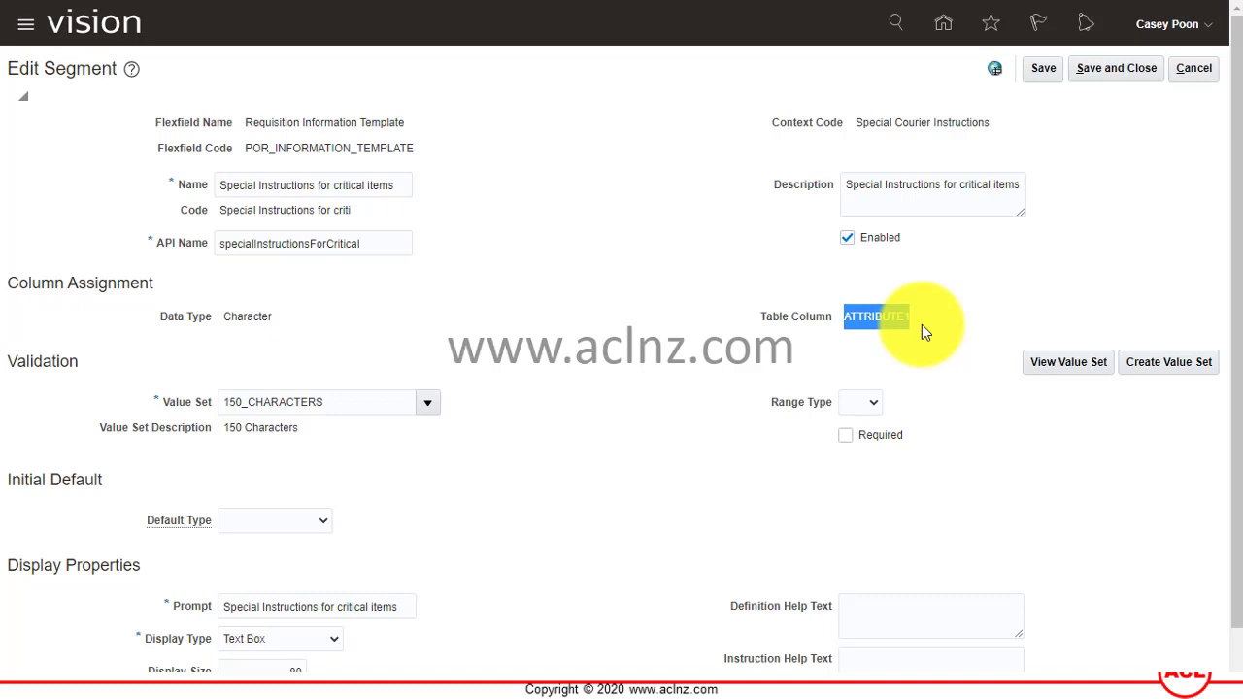
{"action": "left_click", "coordinate": [1117, 70]}
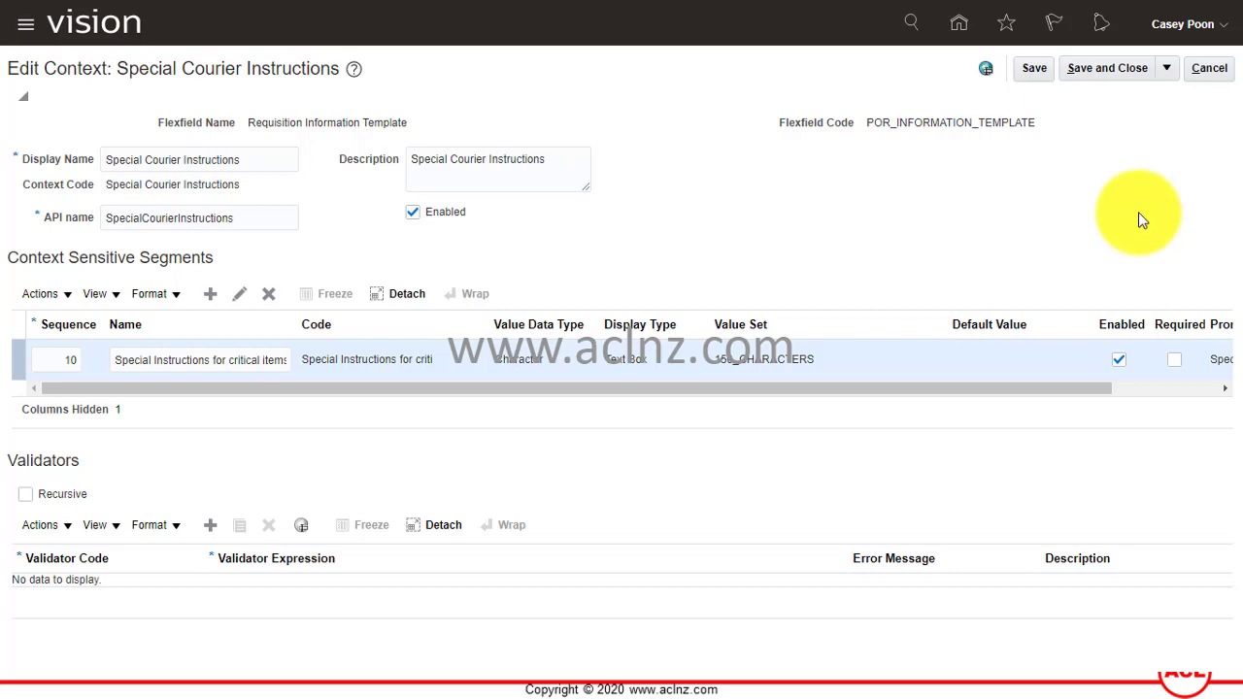
Save the Special Courier Instructions context, the contexts list, and the flexfield definition.
{"action": "left_click", "coordinate": [1094, 65]}
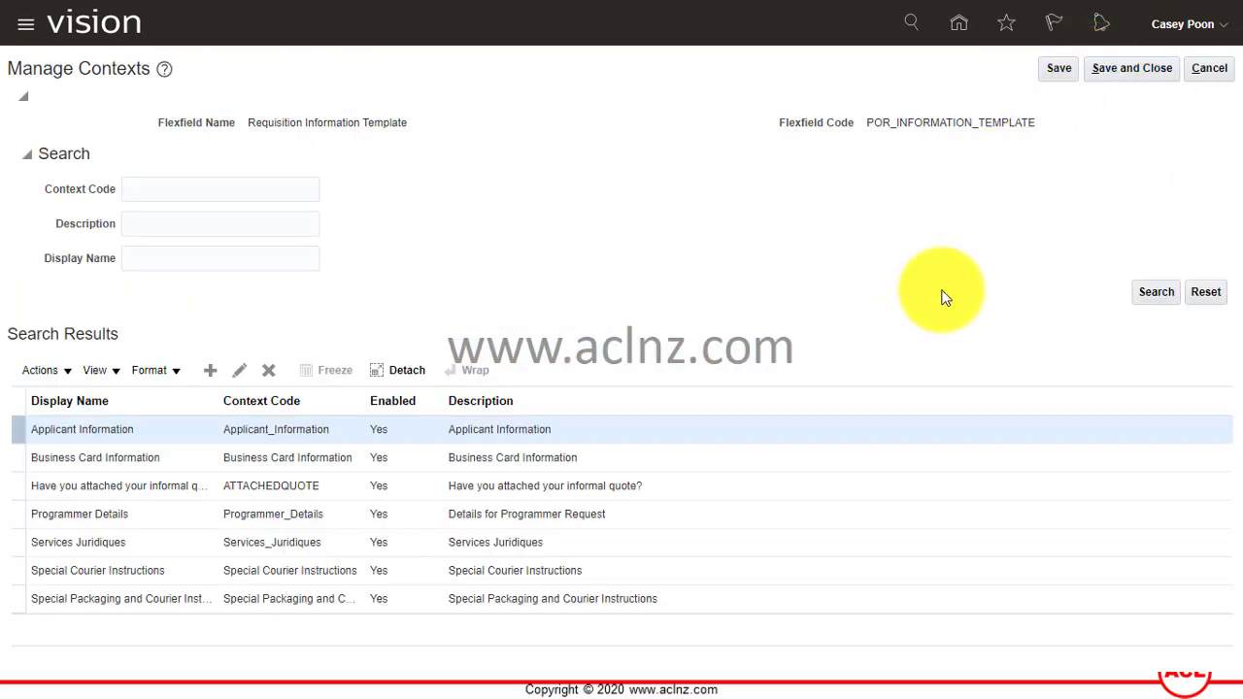
{"action": "left_click", "coordinate": [186, 570]}
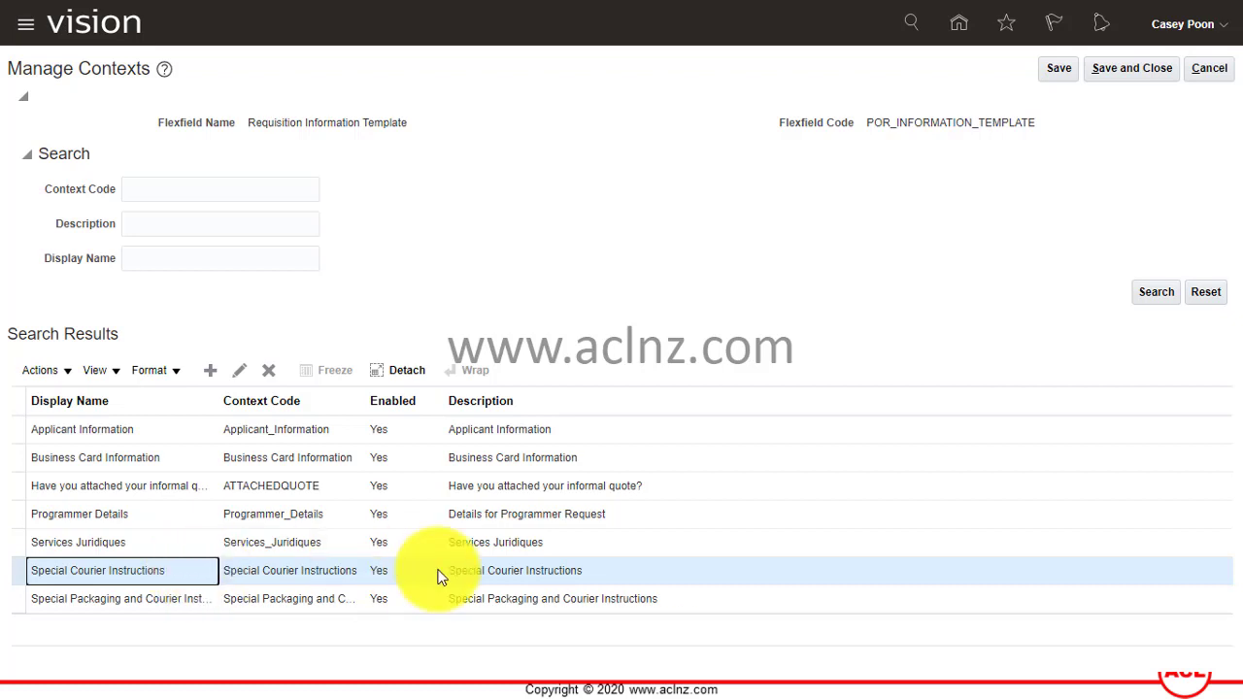
{"action": "left_click", "coordinate": [1132, 69]}
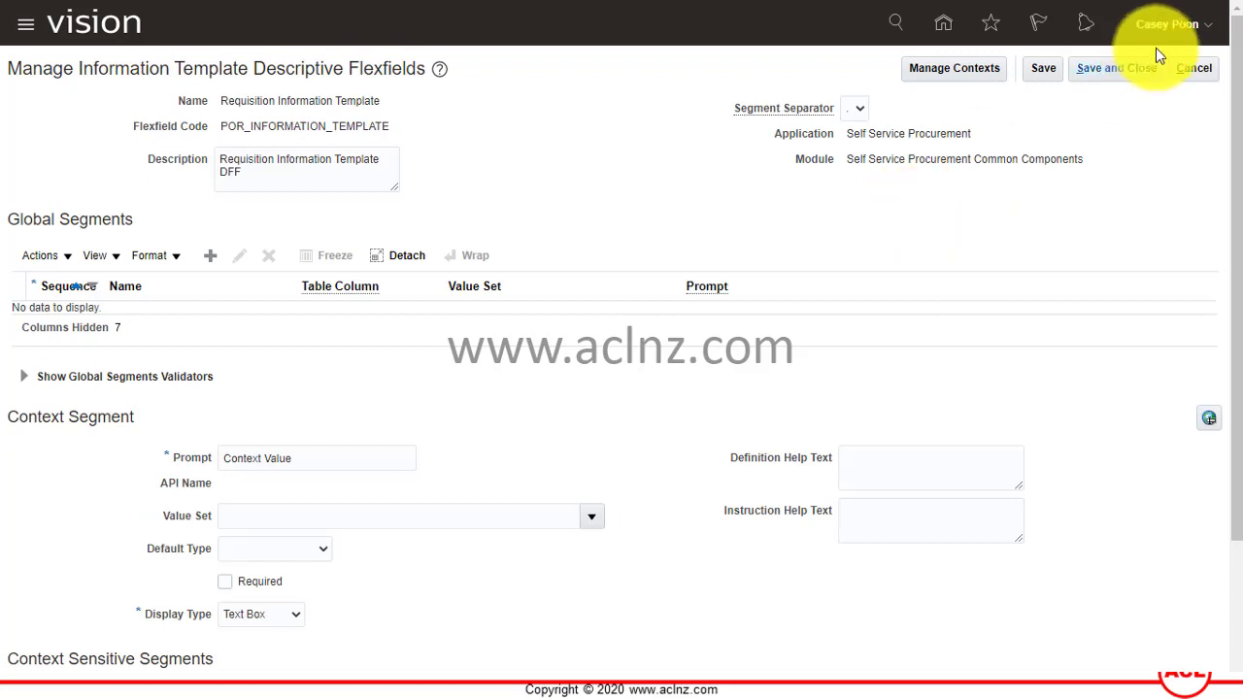
{"action": "left_click", "coordinate": [1134, 70]}
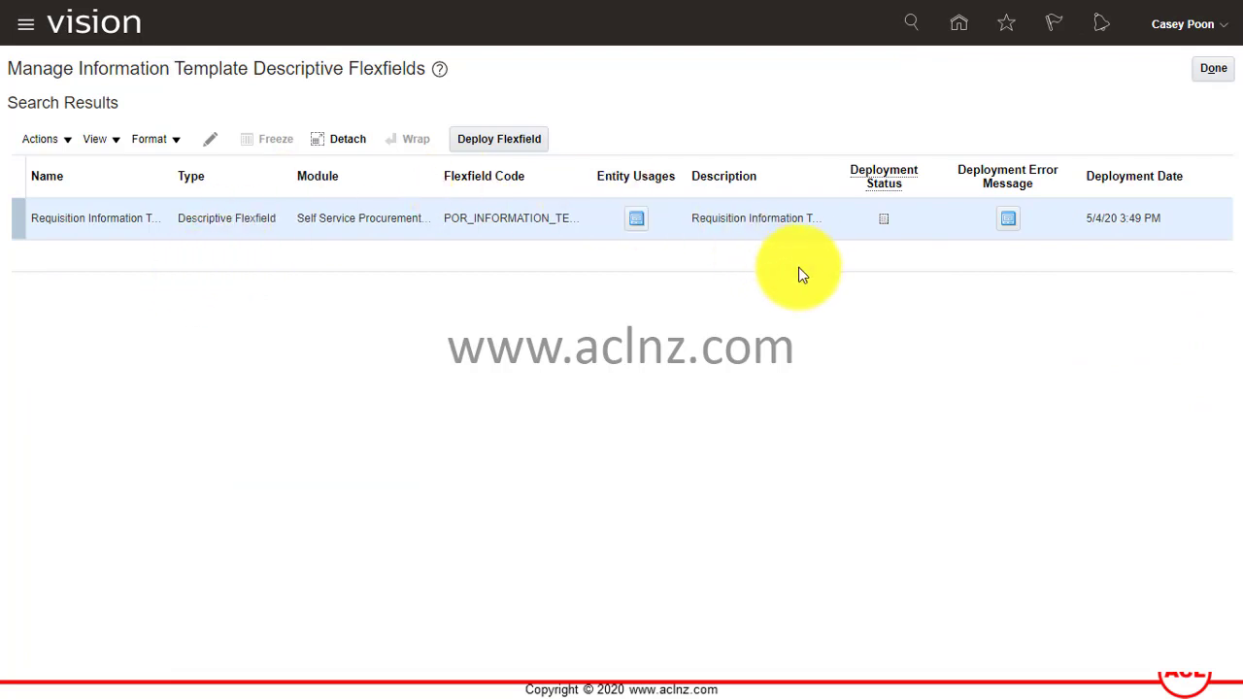
Deploy the Requisition Information Template flexfield and check its metadata validation results.
{"action": "left_click", "coordinate": [492, 143]}
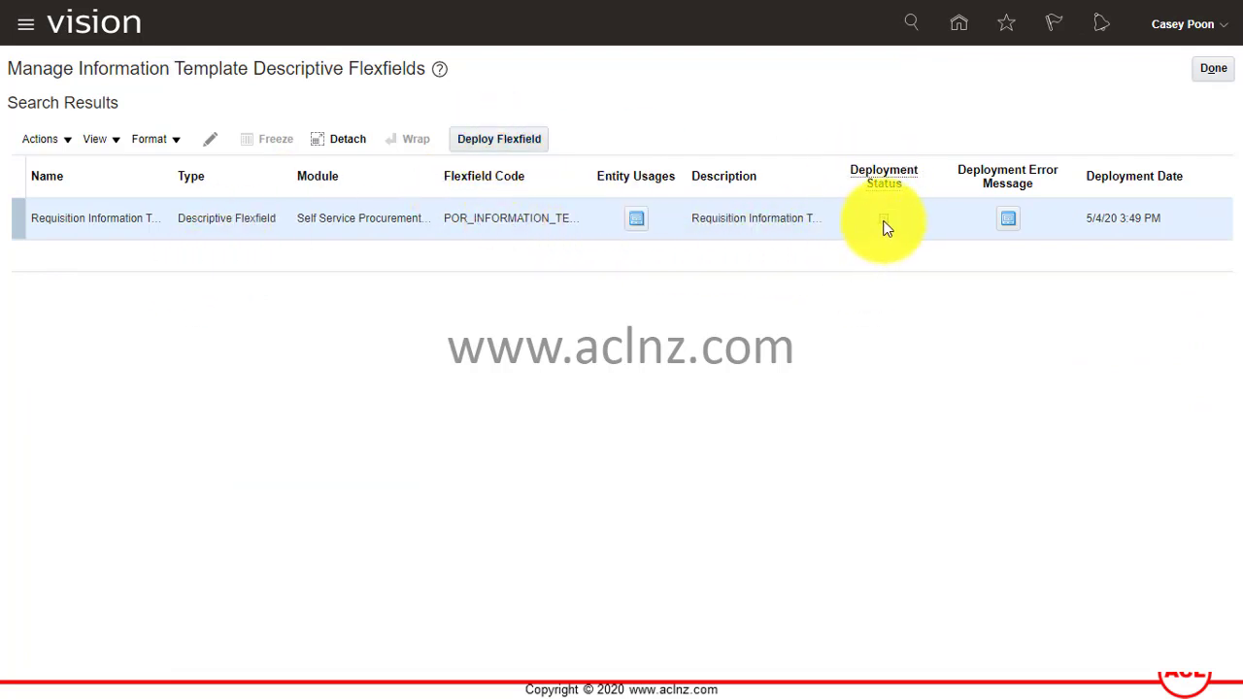
{"action": "left_click", "coordinate": [518, 135]}
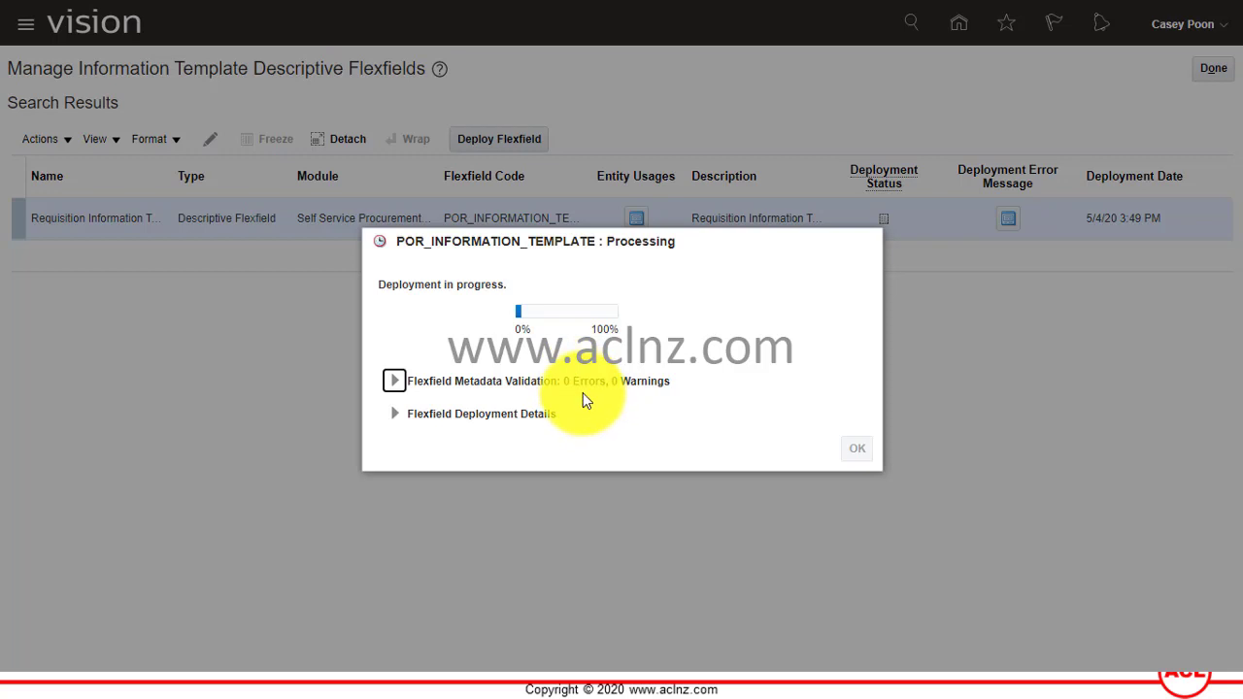
{"action": "left_click", "coordinate": [397, 381]}
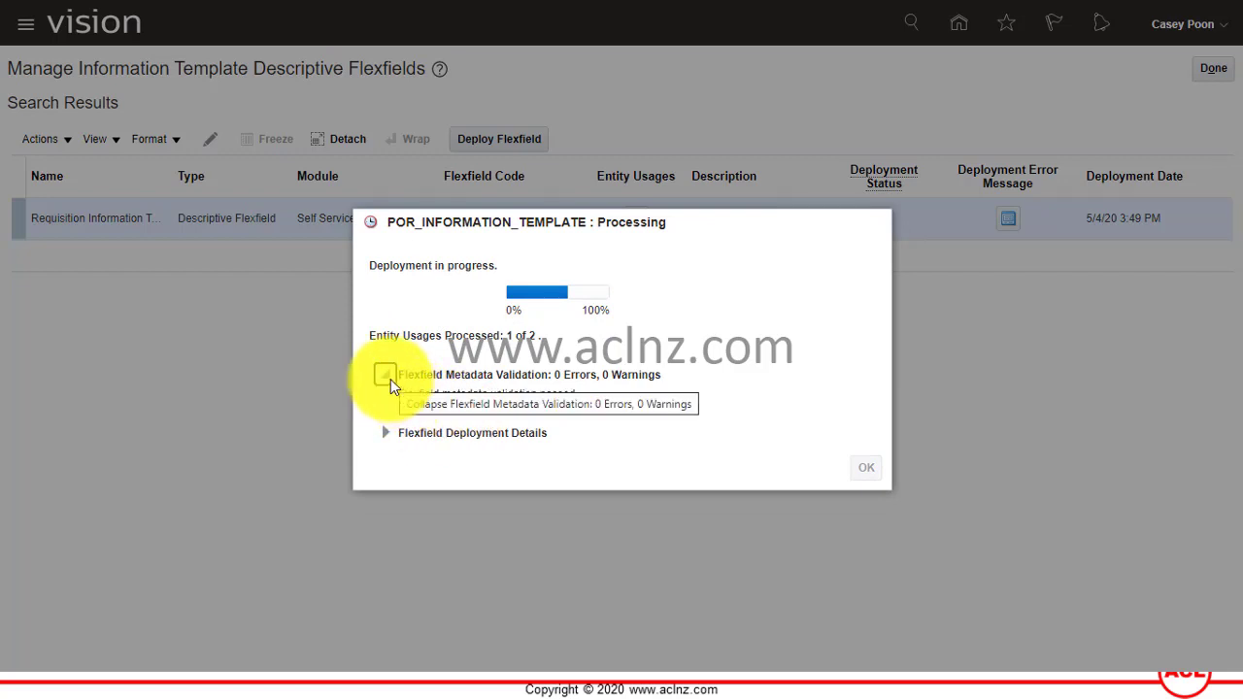
{"action": "left_click", "coordinate": [407, 379]}
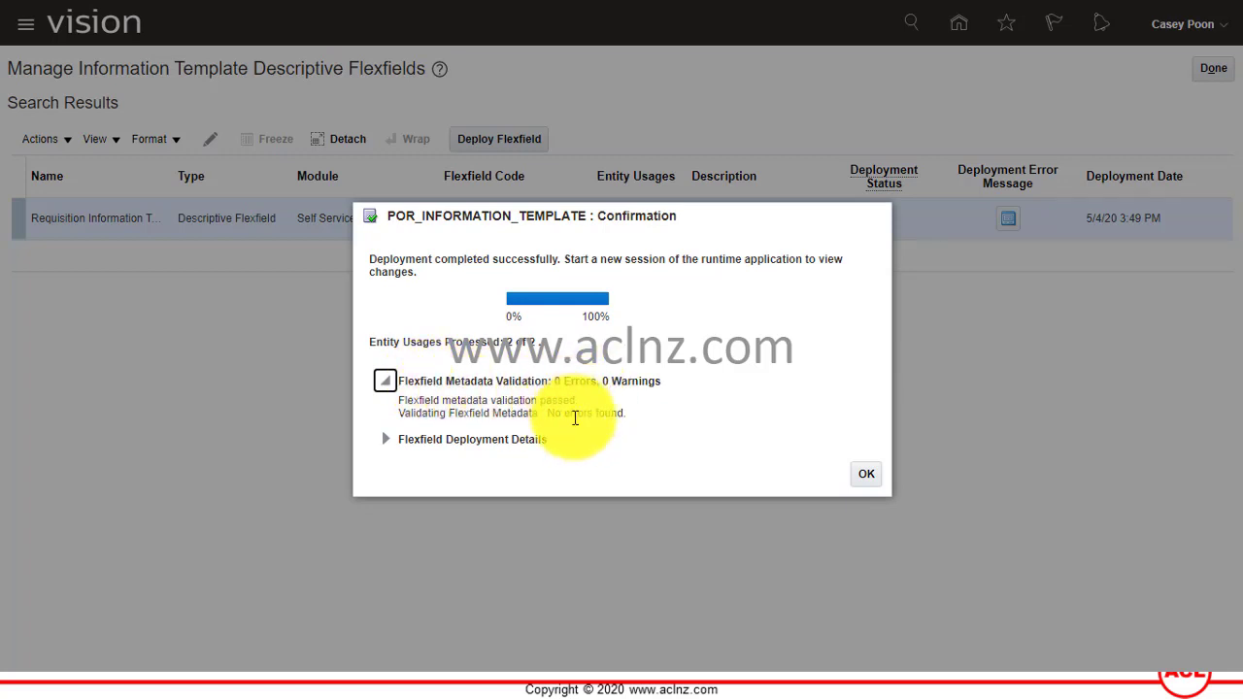
Review the deployment log, confirm the successful deployment, and return to the setup task list.
{"action": "left_click", "coordinate": [388, 439]}
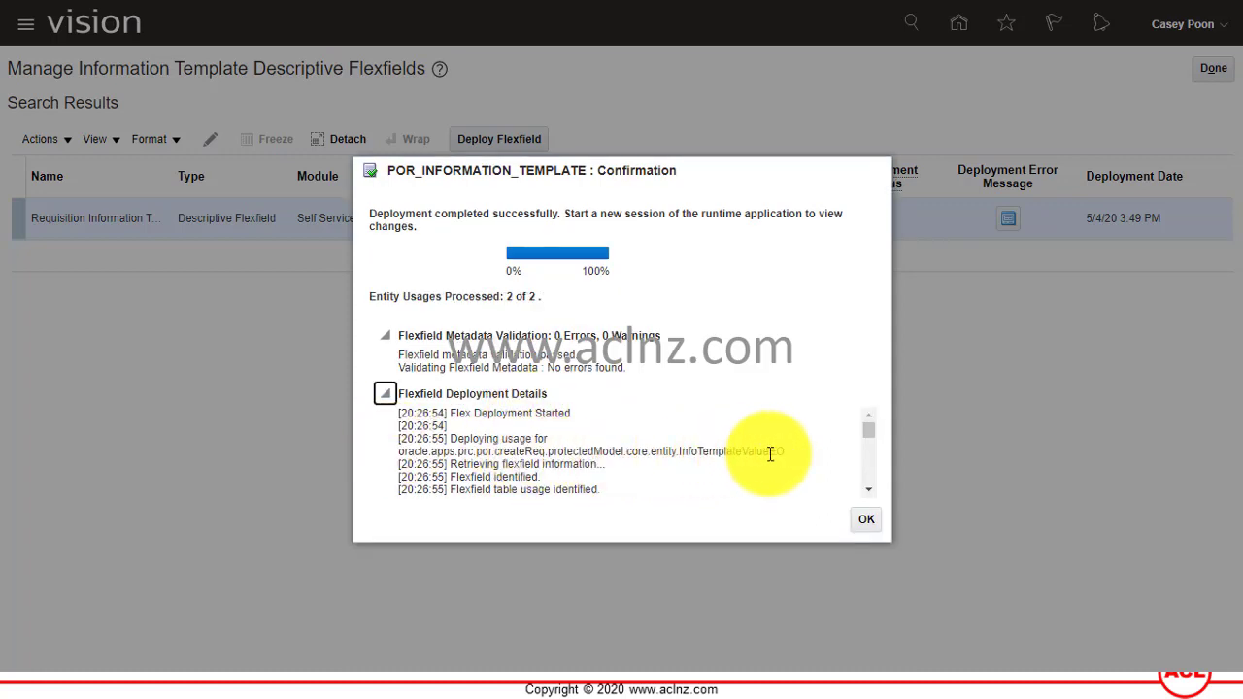
{"action": "left_click", "coordinate": [869, 490]}
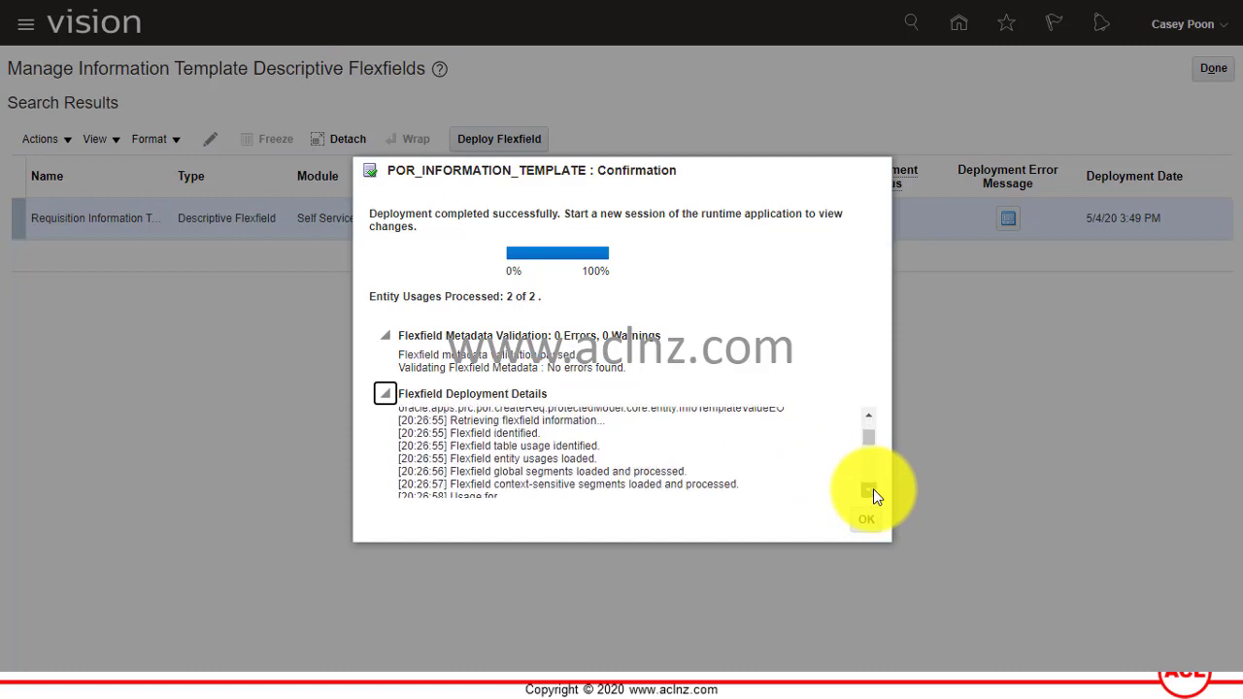
{"action": "left_click", "coordinate": [870, 490]}
{"action": "left_click", "coordinate": [870, 490]}
{"action": "left_click", "coordinate": [870, 490]}
{"action": "left_click", "coordinate": [870, 490]}
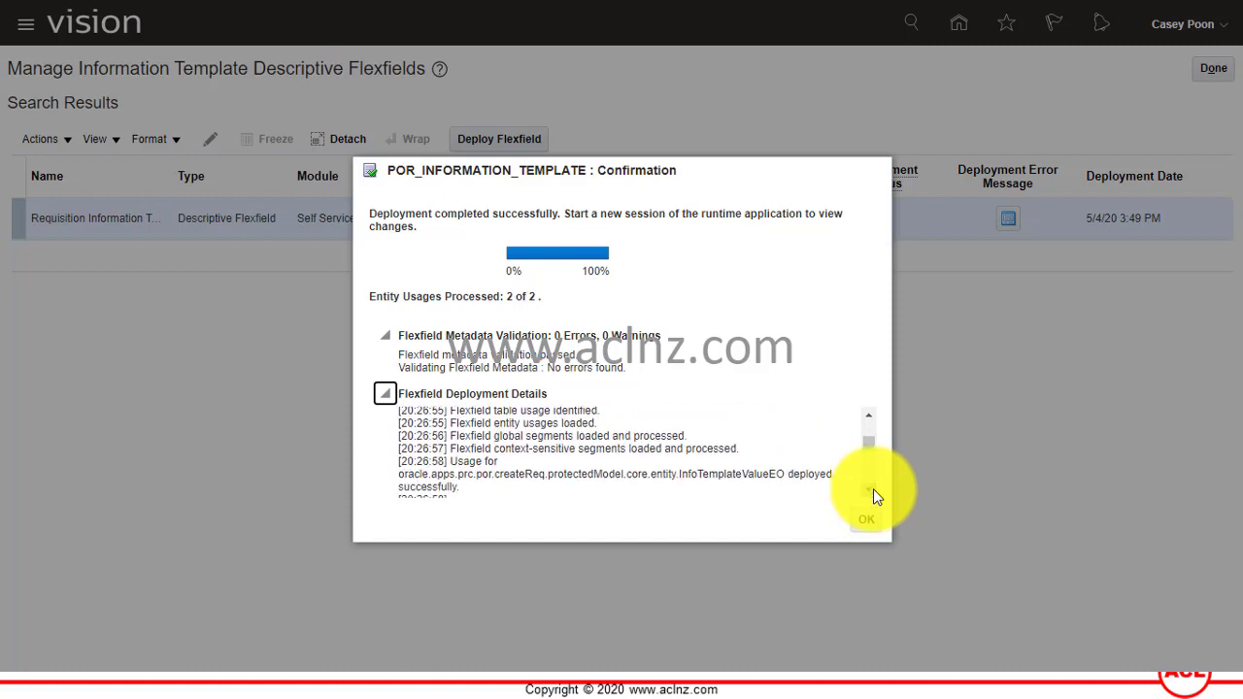
{"action": "left_click", "coordinate": [869, 489]}
{"action": "left_click", "coordinate": [869, 489]}
{"action": "left_click", "coordinate": [869, 489]}
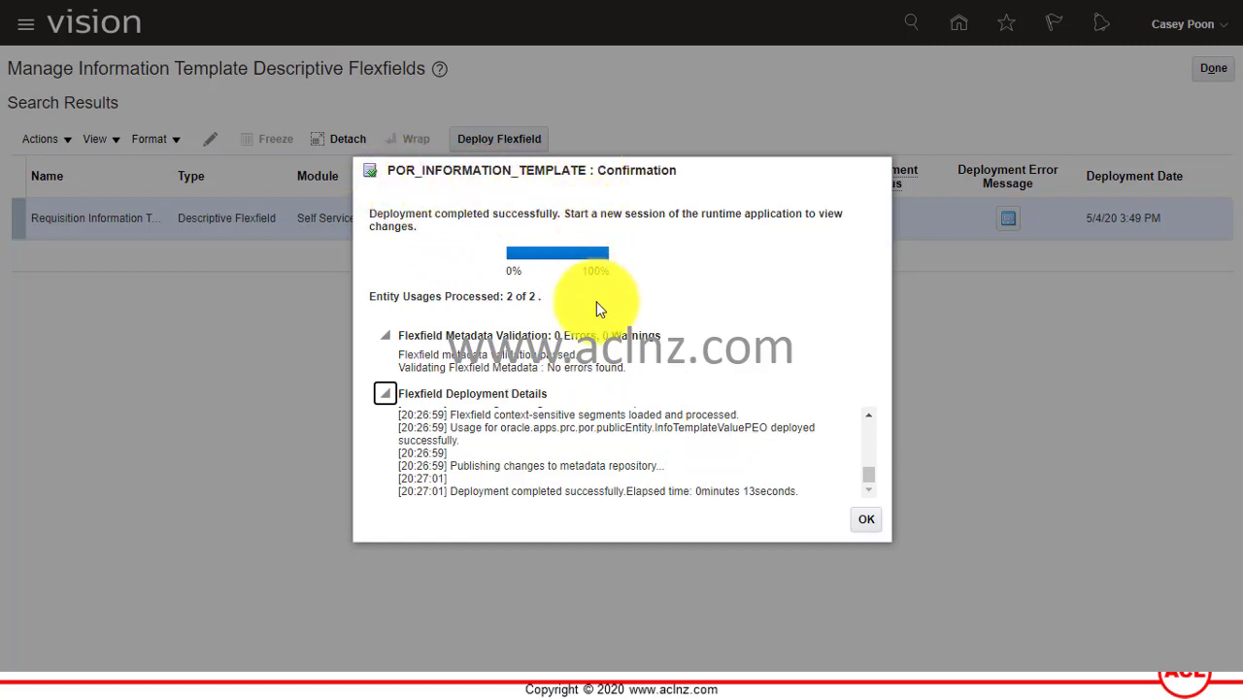
{"action": "left_click", "coordinate": [861, 518]}
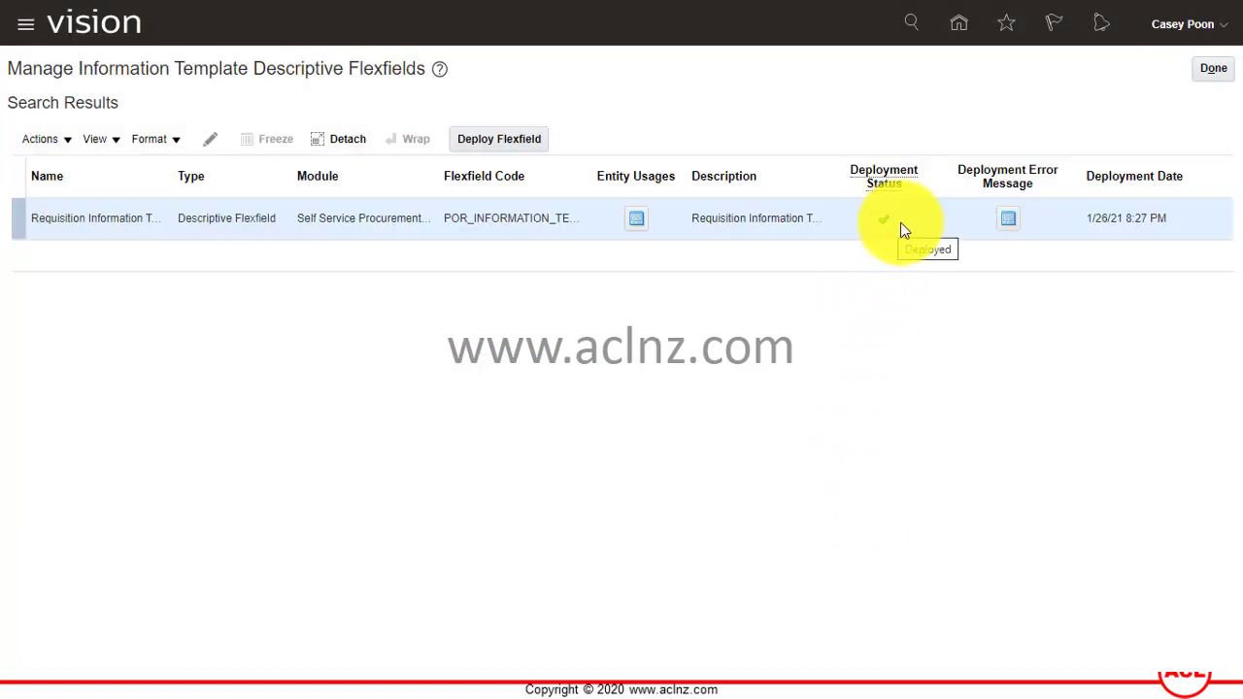
{"action": "left_click", "coordinate": [1213, 70]}
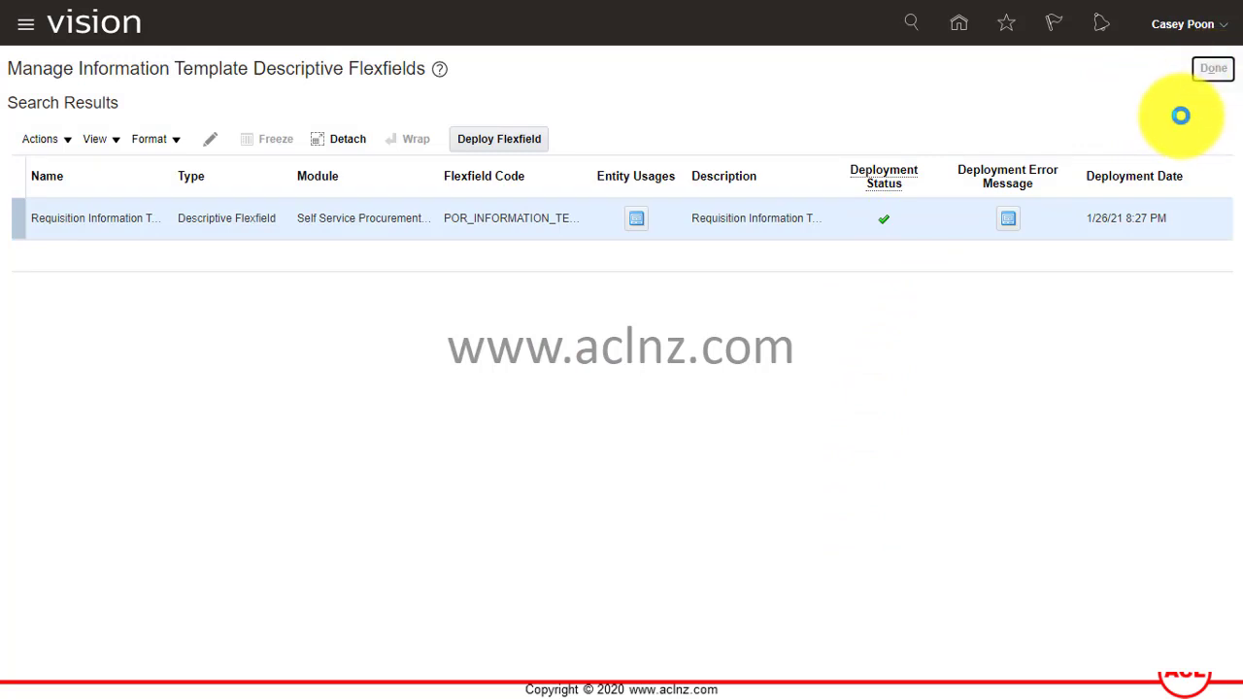